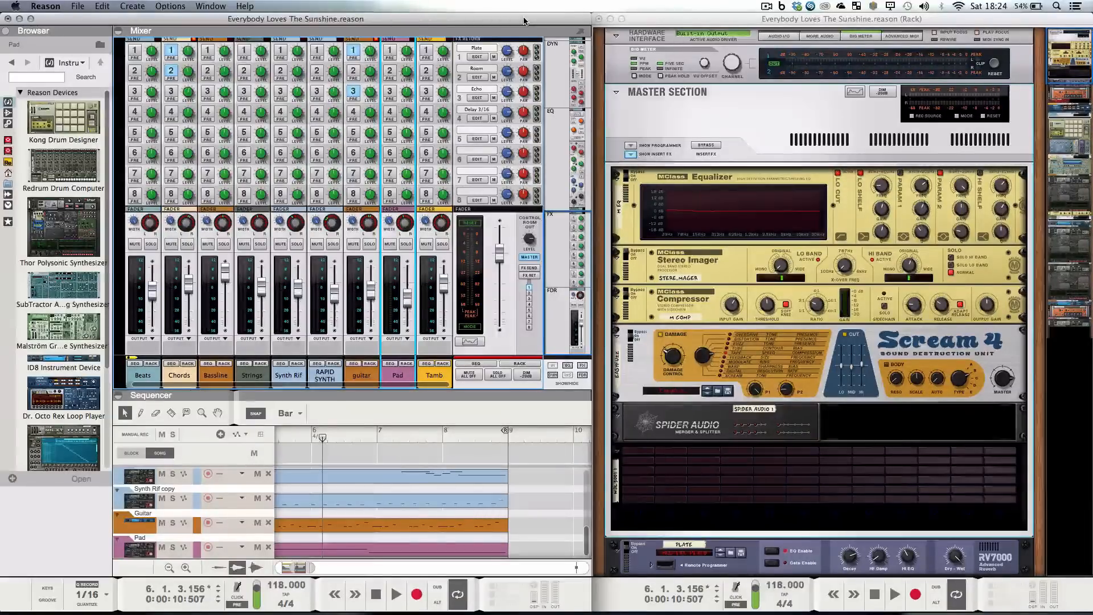
- Flip the rack to its rear side and examine the cable routing from the Master Section down to the Kong drum device
key("Tab")
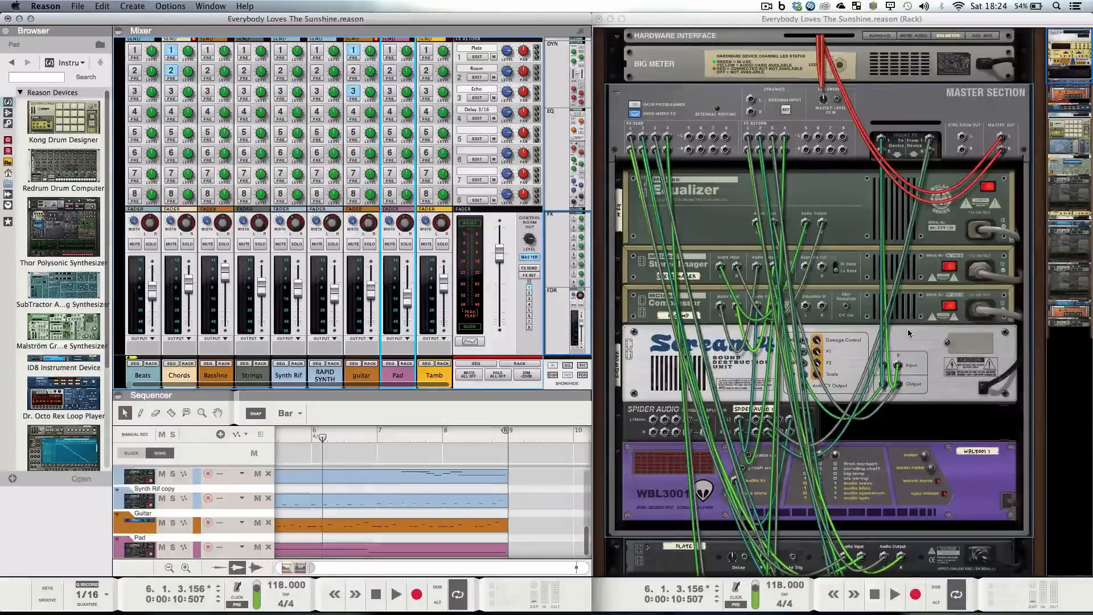
scroll(908, 333, "down", 6)
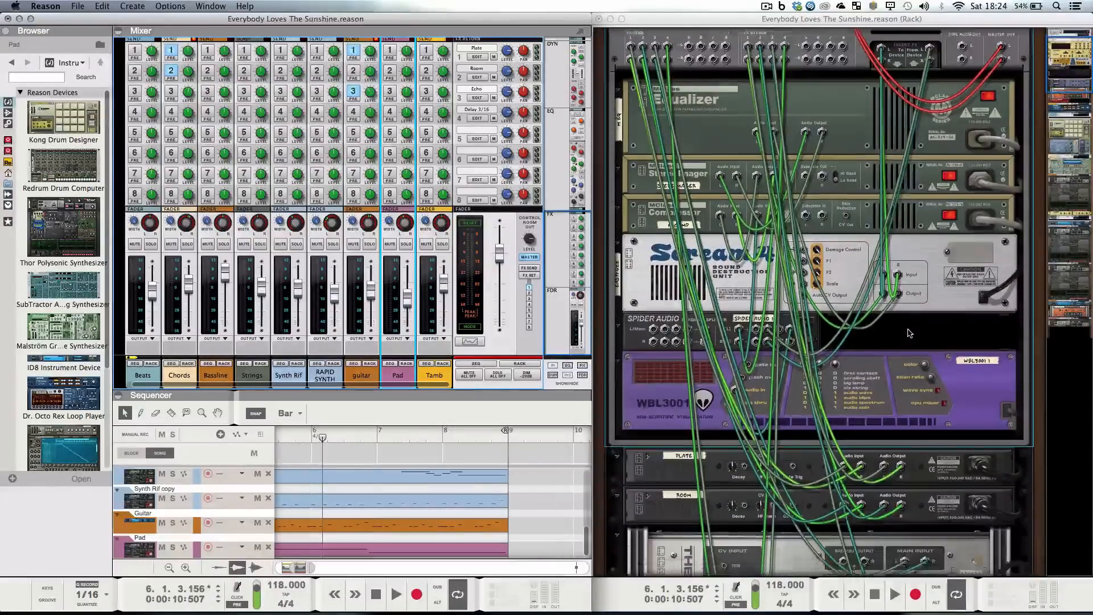
scroll(908, 333, "down", 6)
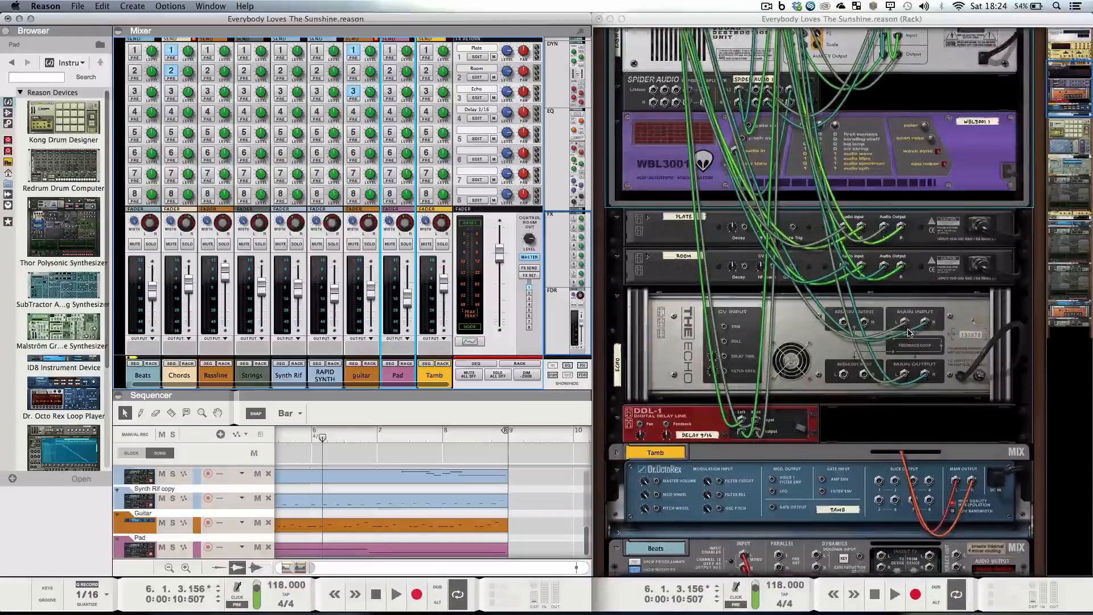
scroll(908, 333, "down", 7)
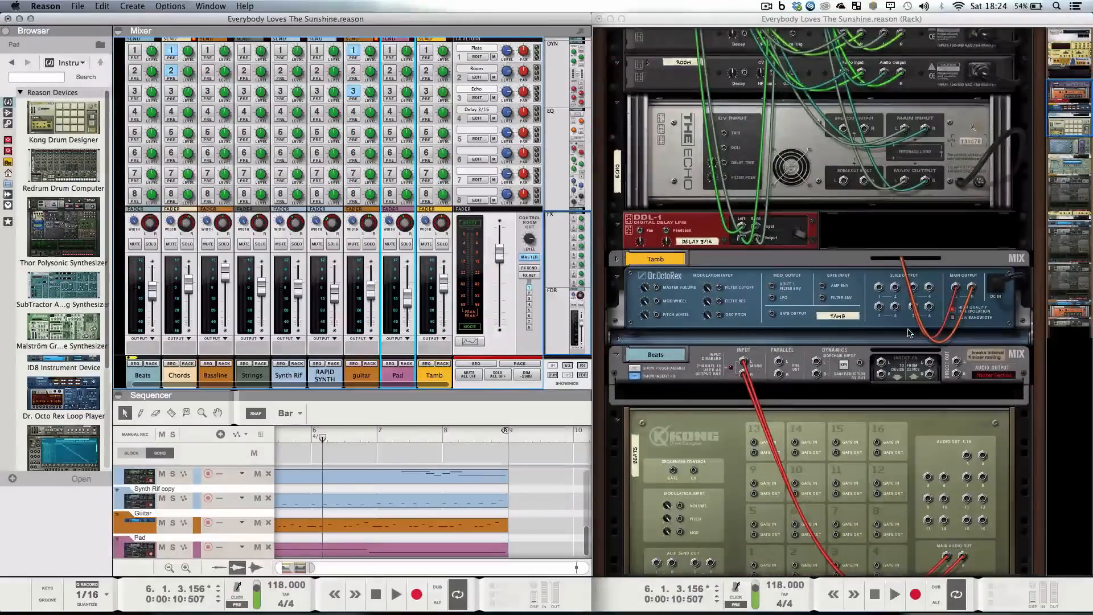
scroll(908, 333, "down", 6)
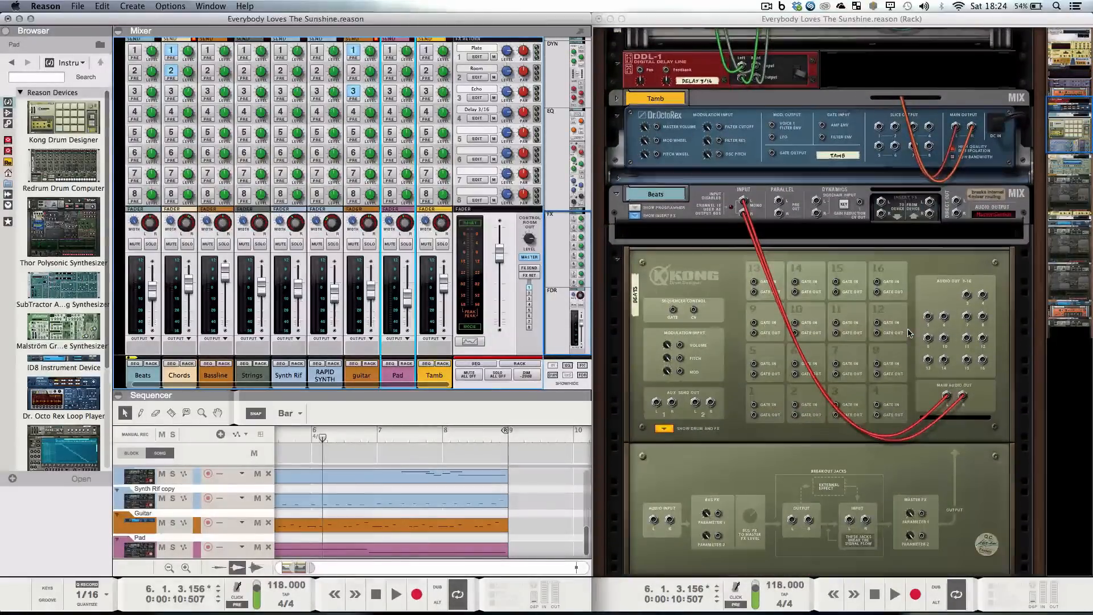
scroll(908, 333, "up", 20)
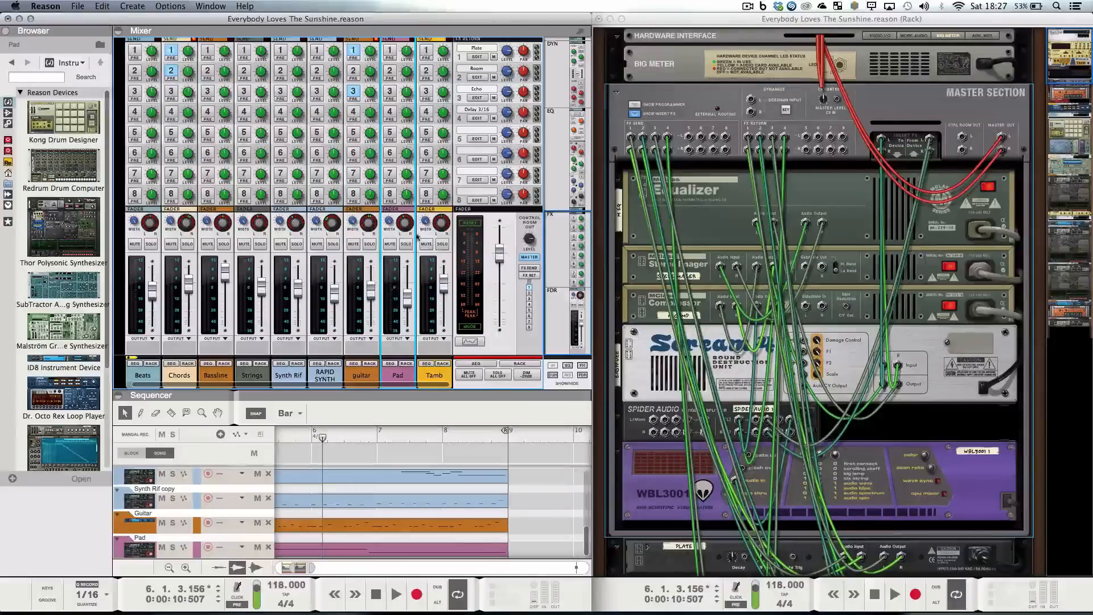
- Mute the Pad, RAPID SYNTH, Synth Rif and Strings mixer channels and play the song from bar 1
left_click(389, 244)
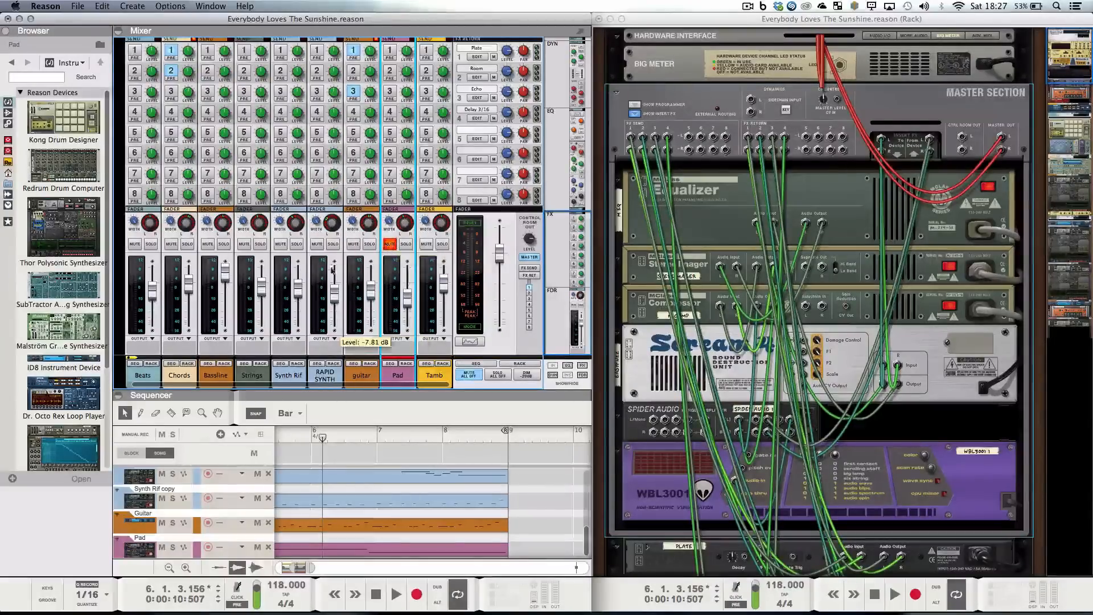
left_click(317, 244)
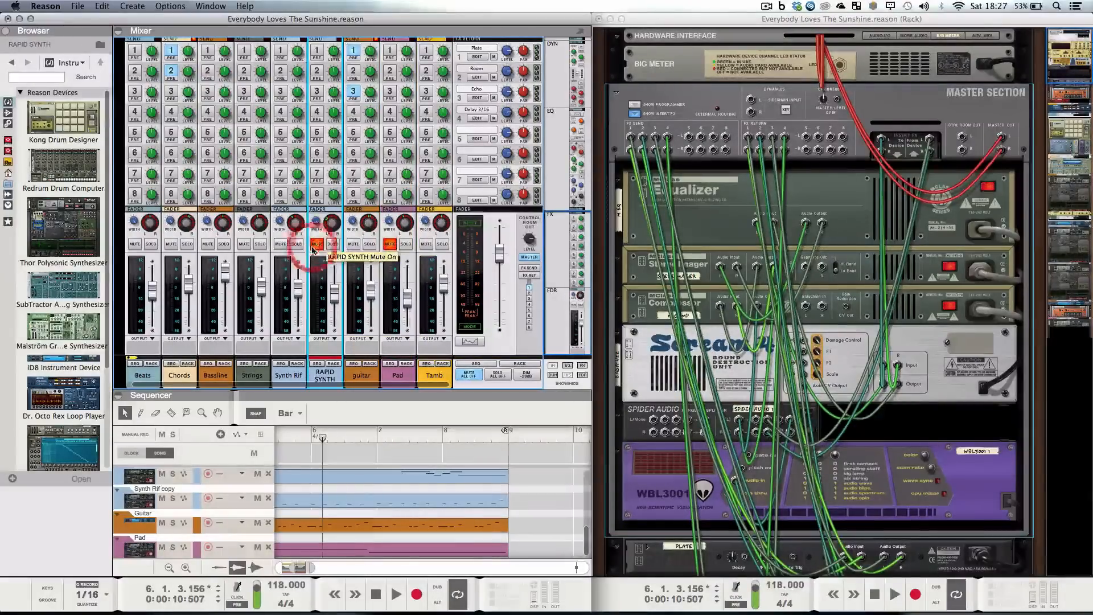
left_click(281, 243)
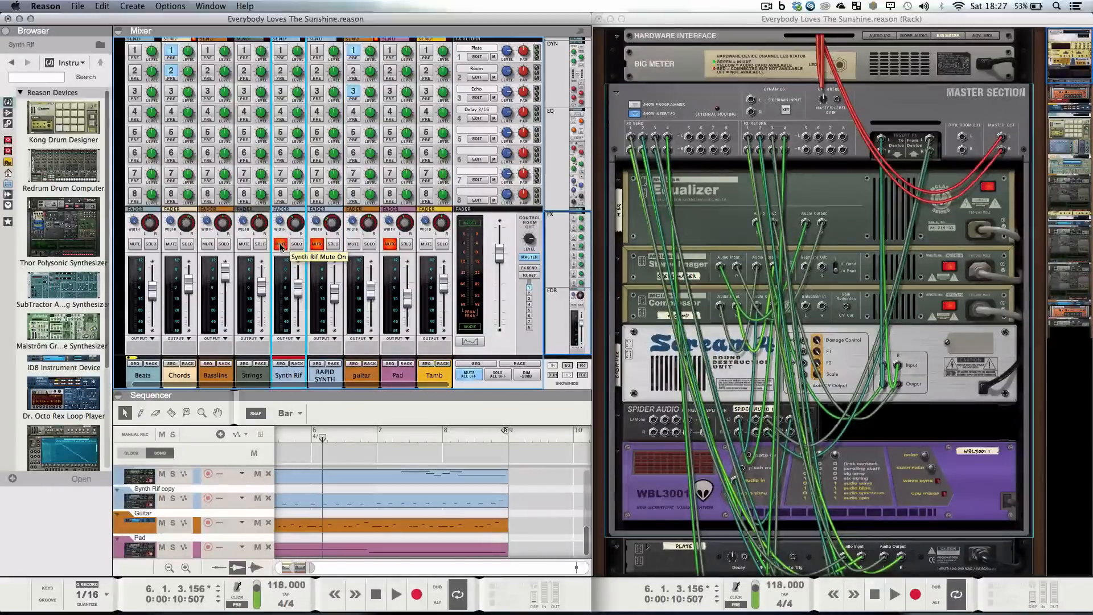
left_click(244, 244)
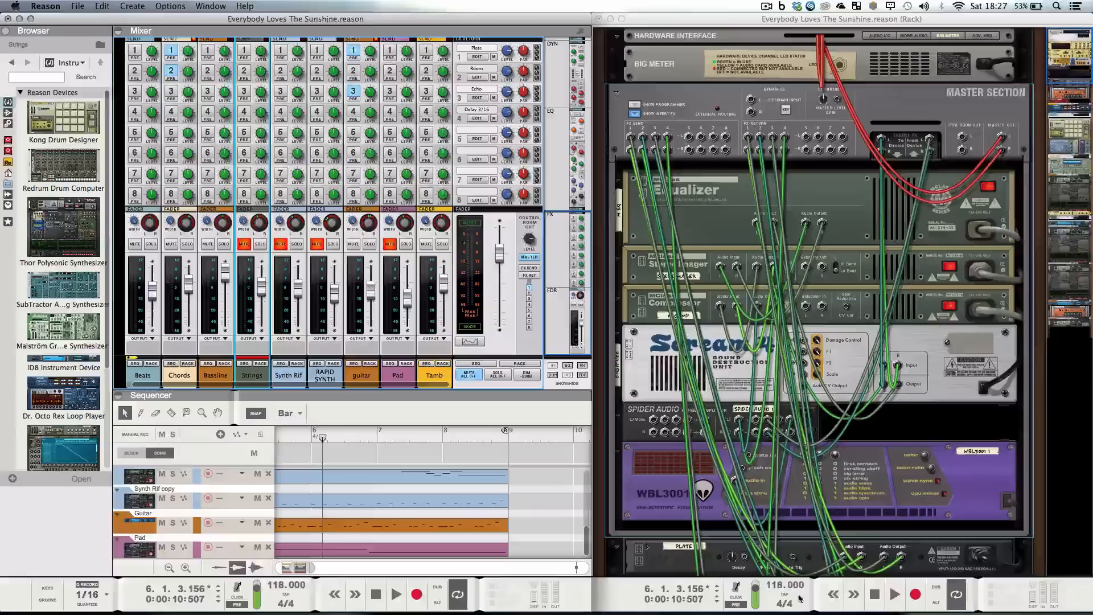
left_click(333, 595)
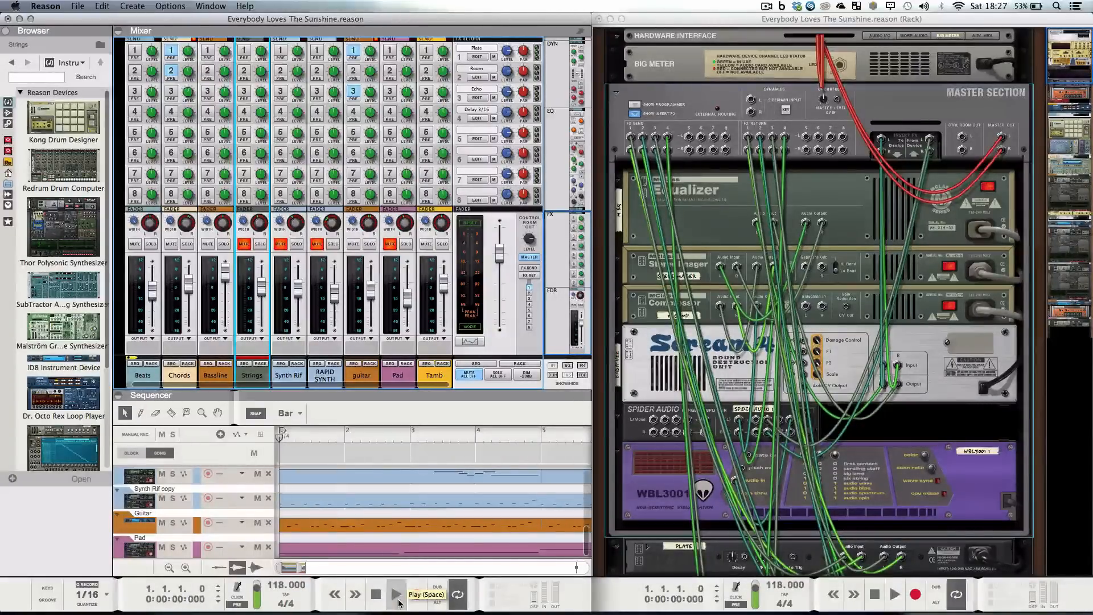
left_click(398, 601)
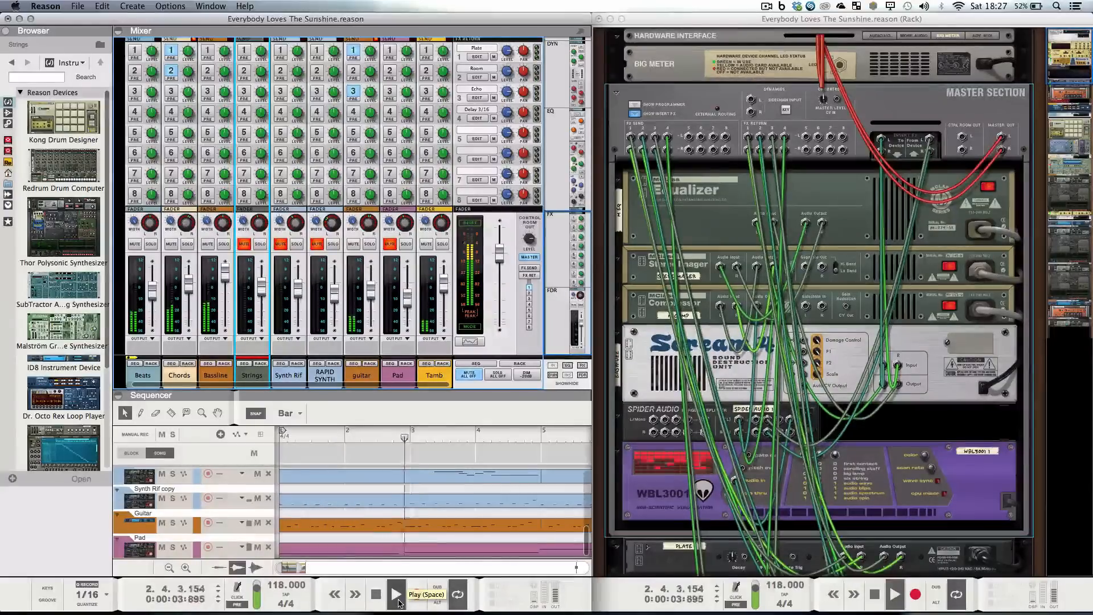
- Flip the rack to its front and look through the devices from the Master Section to the Bassline's Thor during playback
key("Tab")
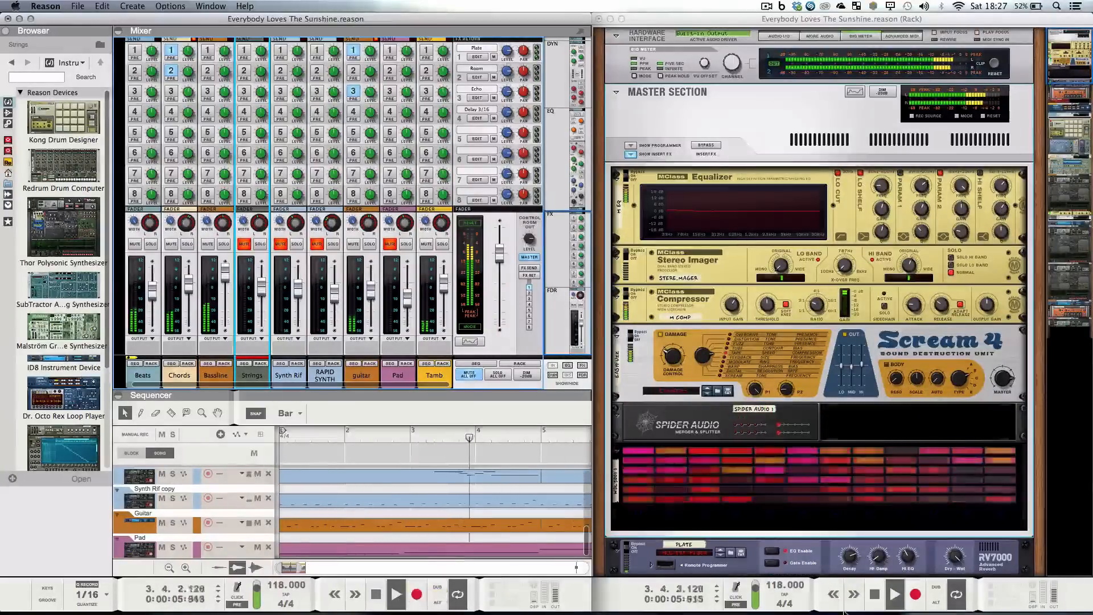
scroll(907, 464, "down", 5)
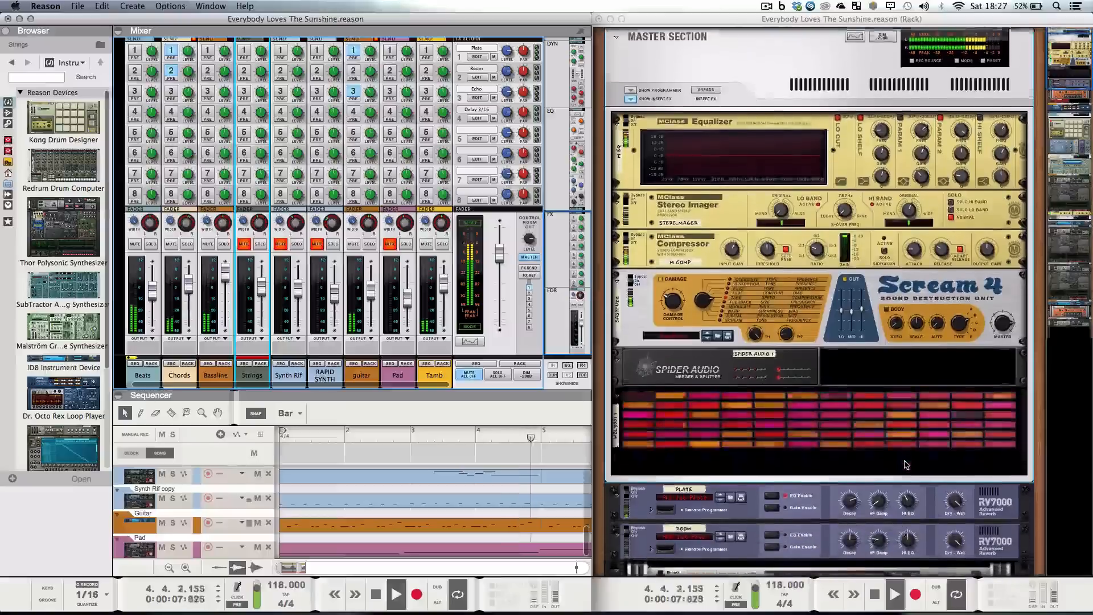
scroll(907, 465, "down", 5)
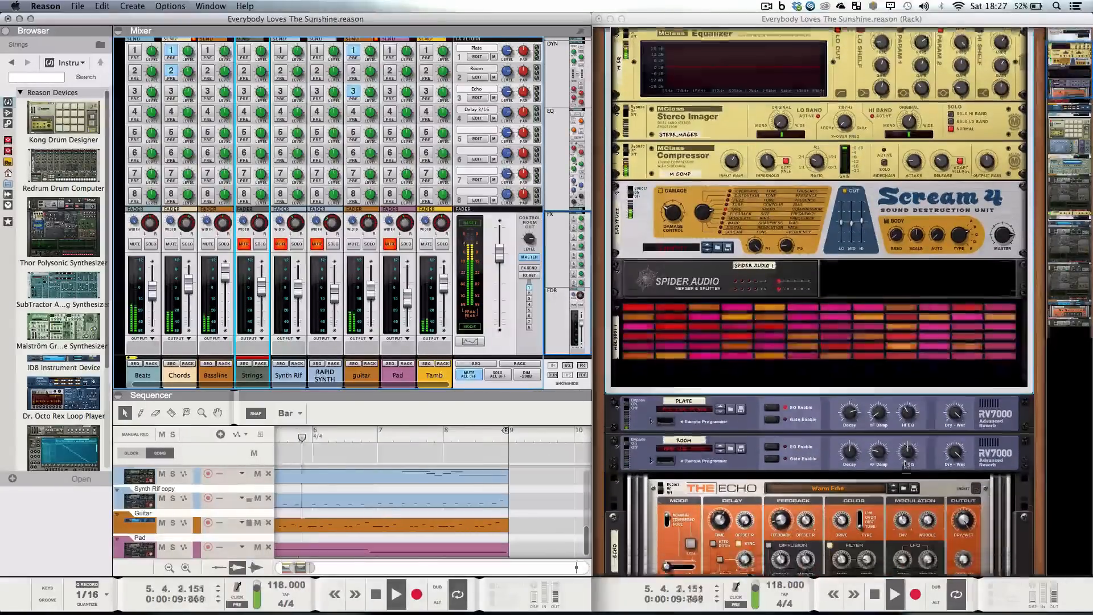
scroll(906, 464, "down", 15)
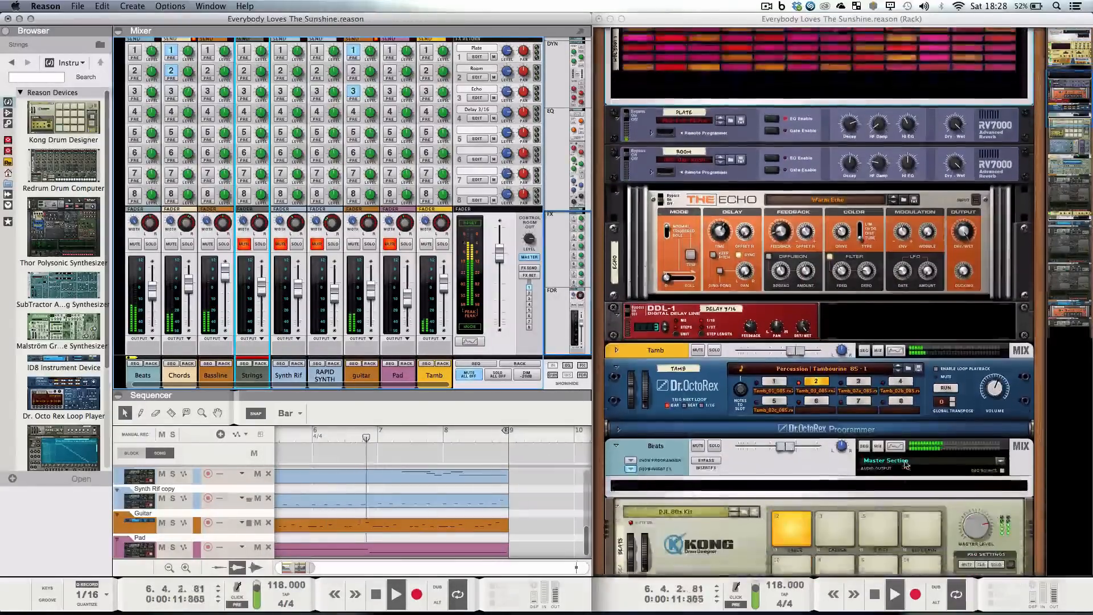
scroll(905, 464, "down", 20)
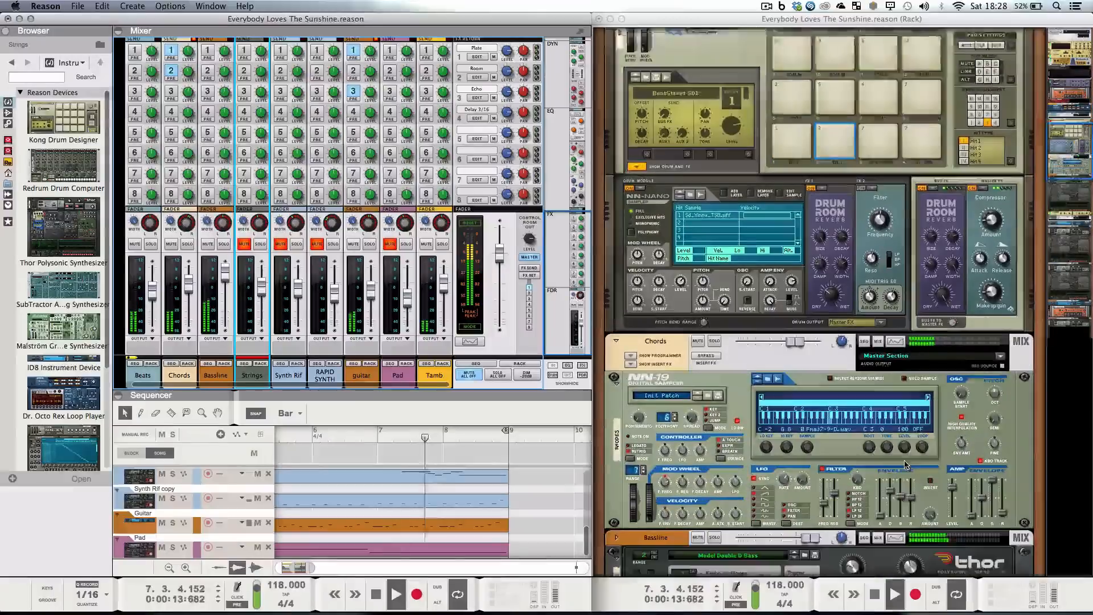
scroll(905, 465, "down", 3)
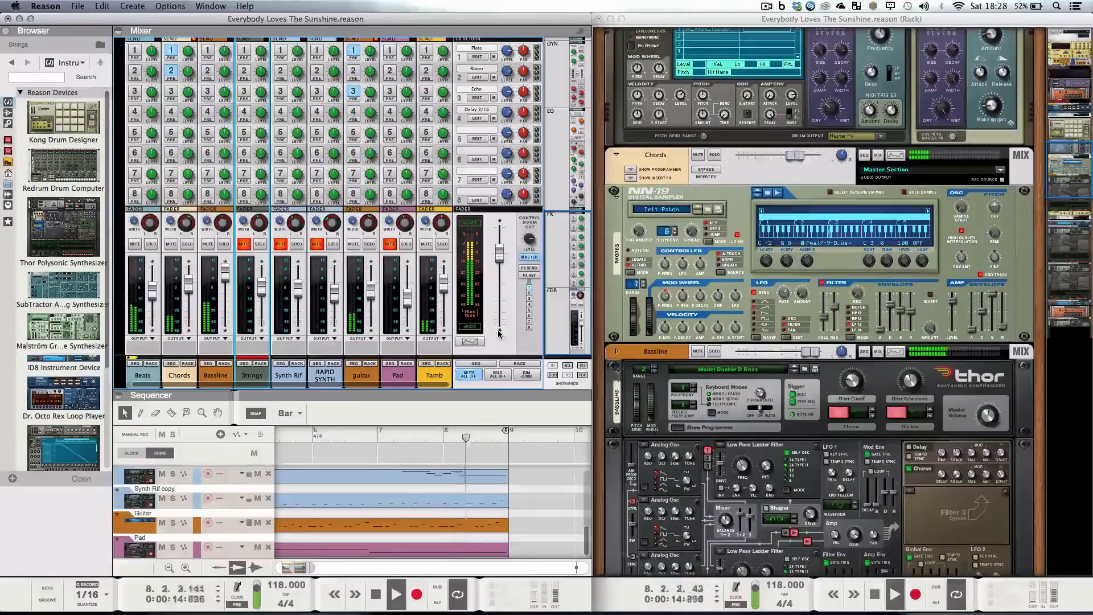
- Unmute the Strings, Synth Rif, Pad and RAPID SYNTH channels one after another during playback, briefly soloing the Pad
left_click(245, 243)
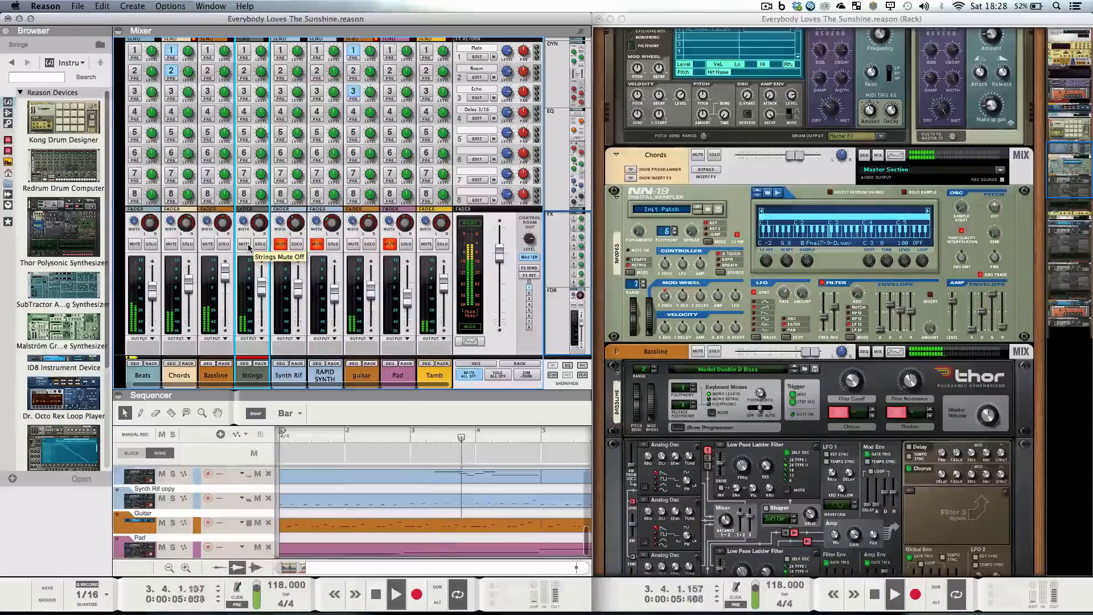
left_click(285, 251)
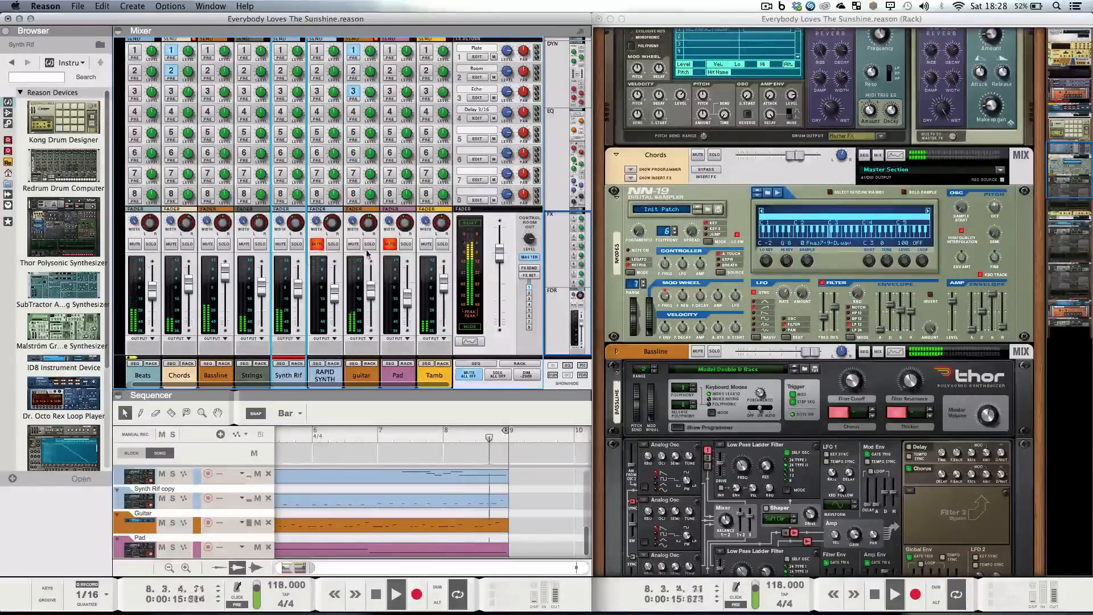
left_click(392, 244)
left_click(403, 244)
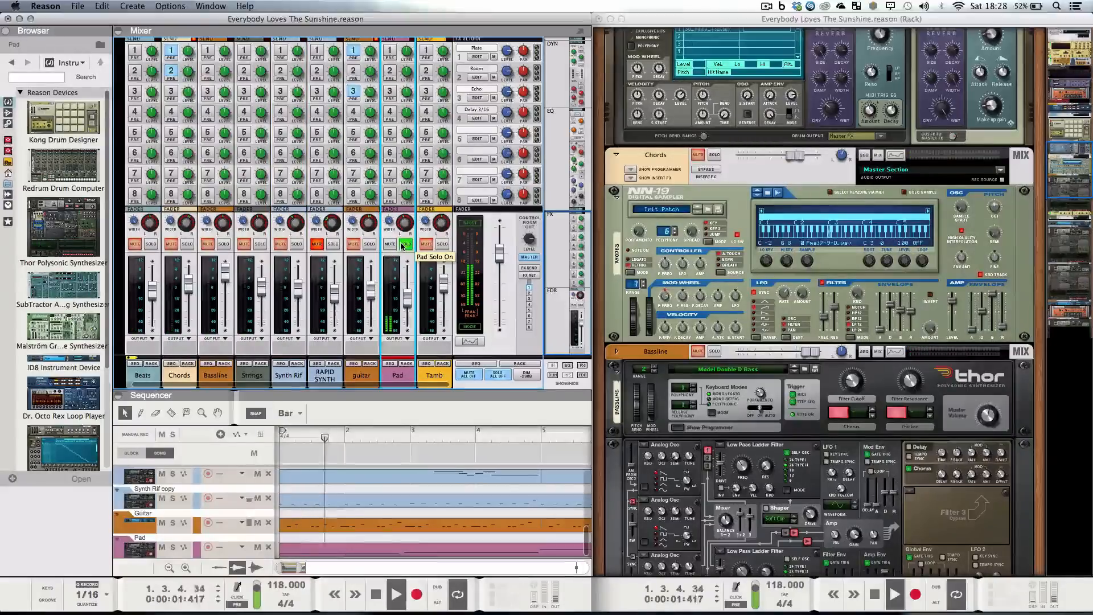
left_click(403, 245)
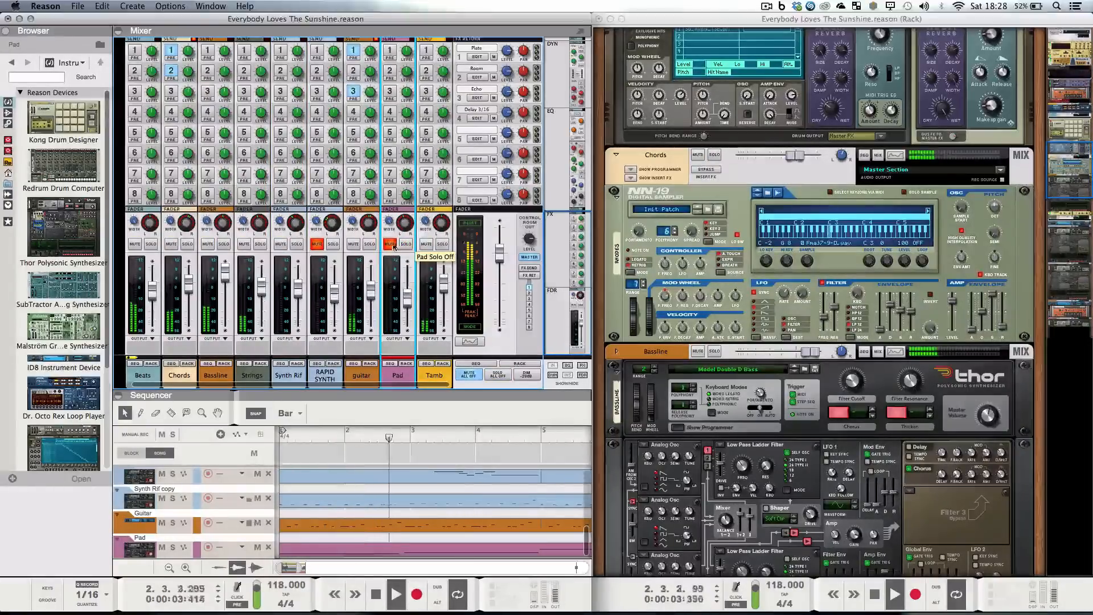
left_click(390, 245)
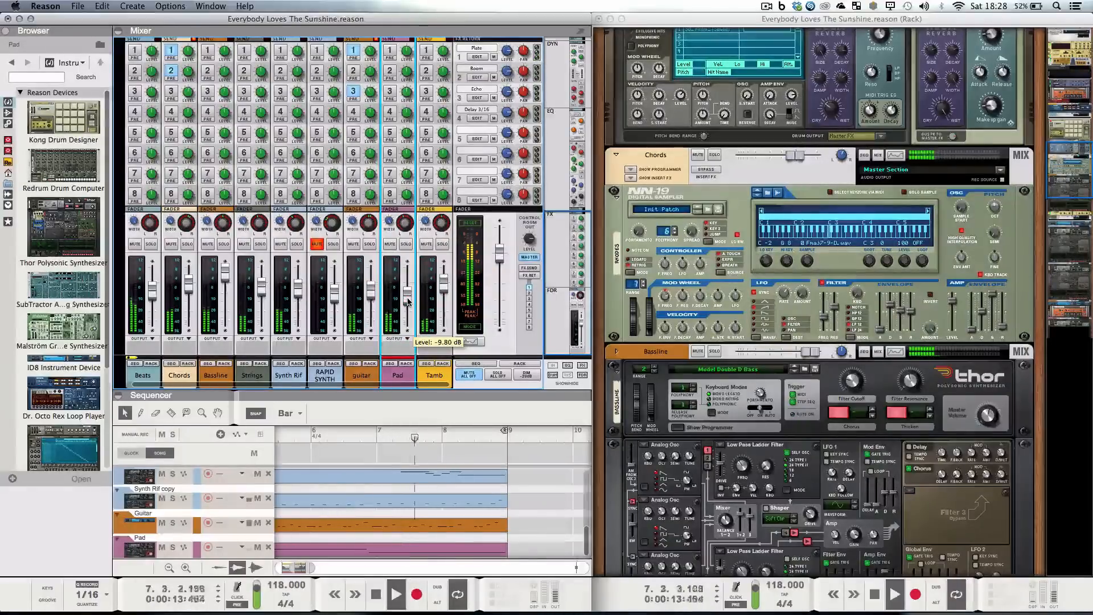
left_click(317, 244)
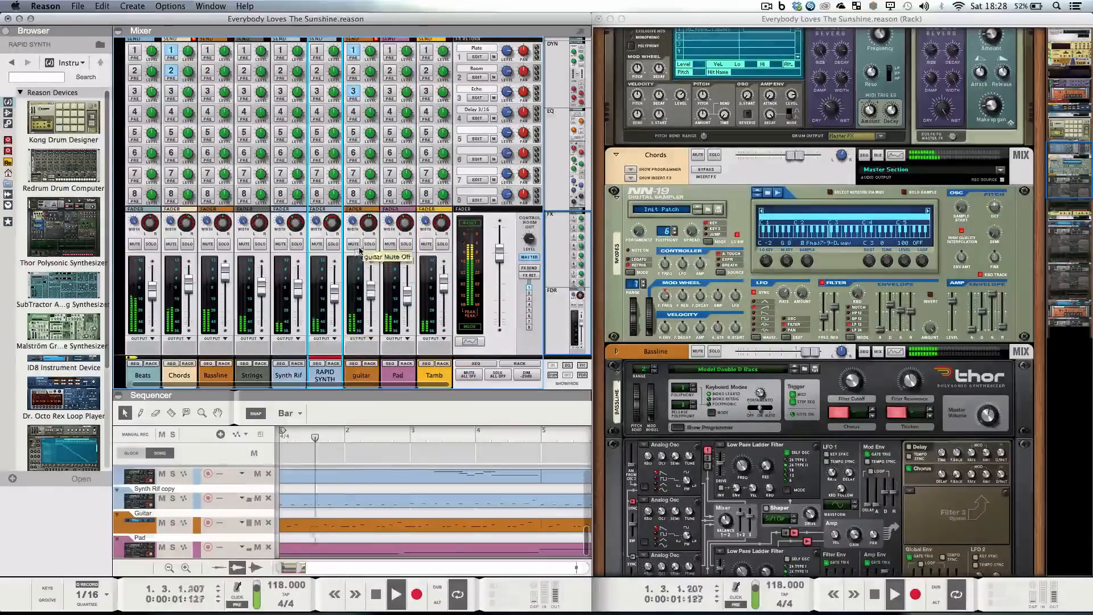
- Mute the Pad channel, audition RAPID SYNTH briefly in solo, and stop playback
left_click(390, 244)
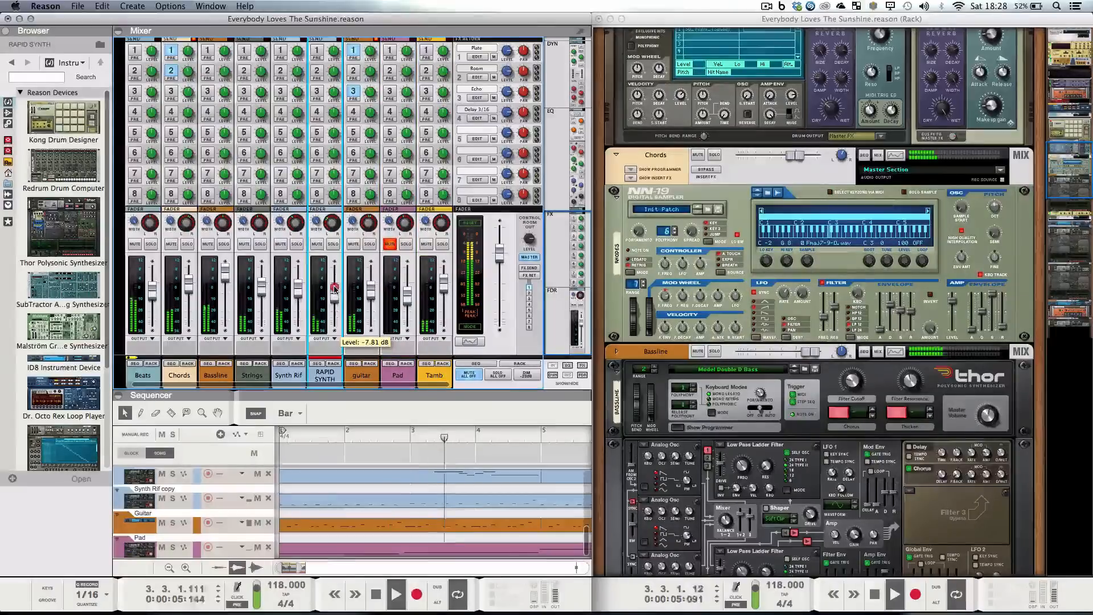
left_click(334, 244)
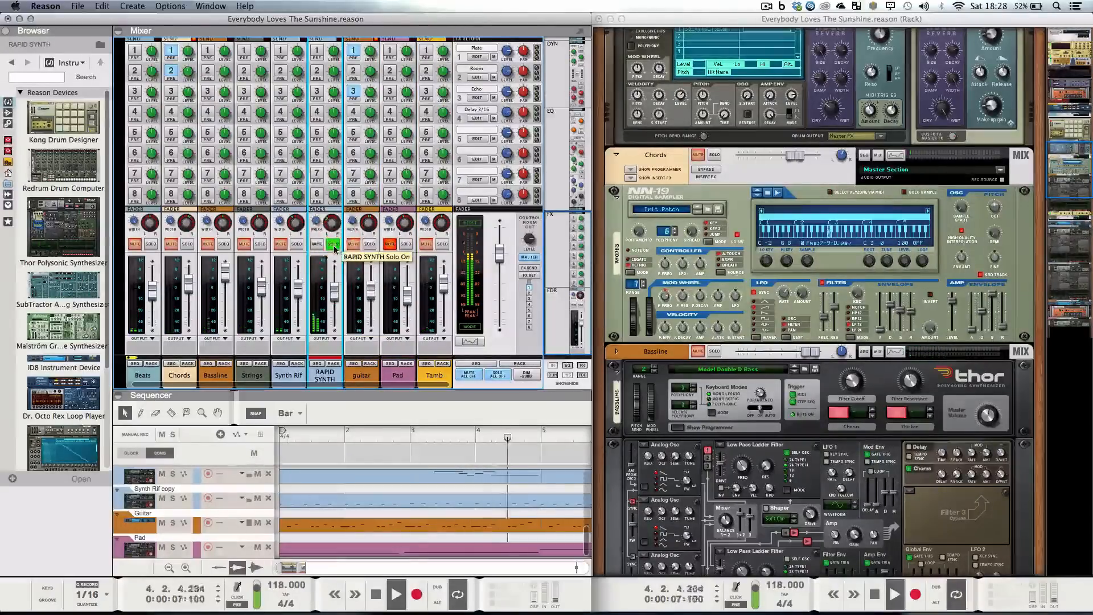
left_click(334, 244)
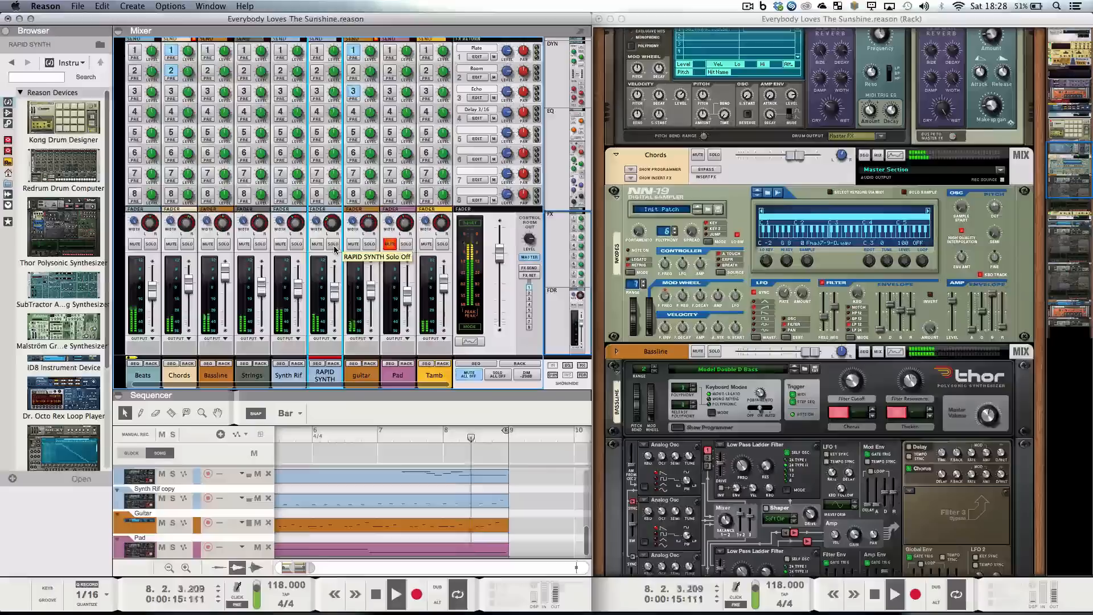
key("space")
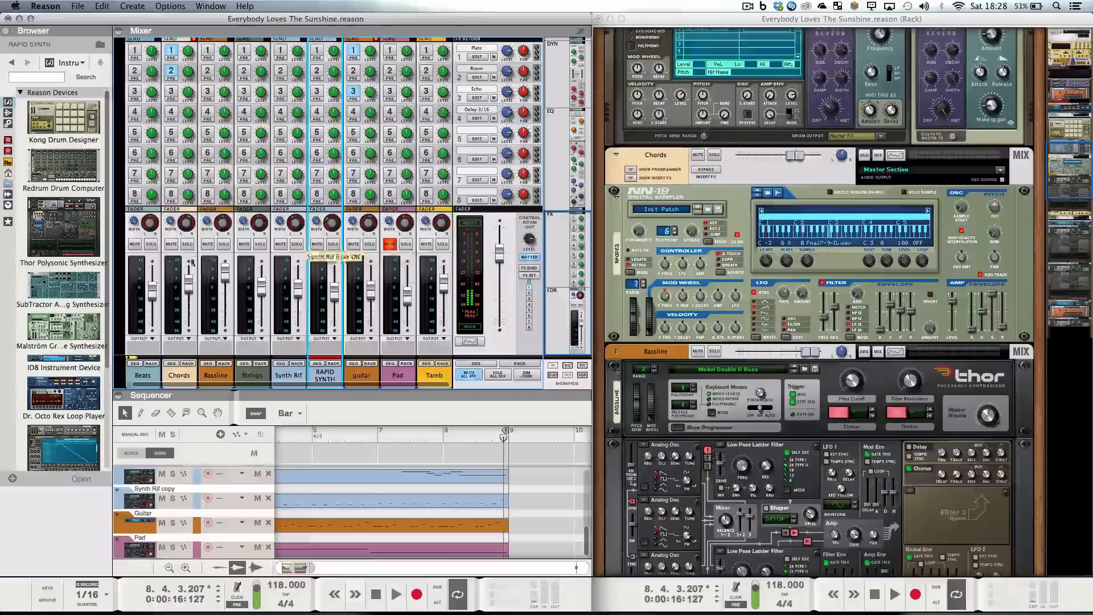
- Solo the Beats channel, locate its sequencer track and Kong device in the rack, and audition the drum part
left_click(151, 244)
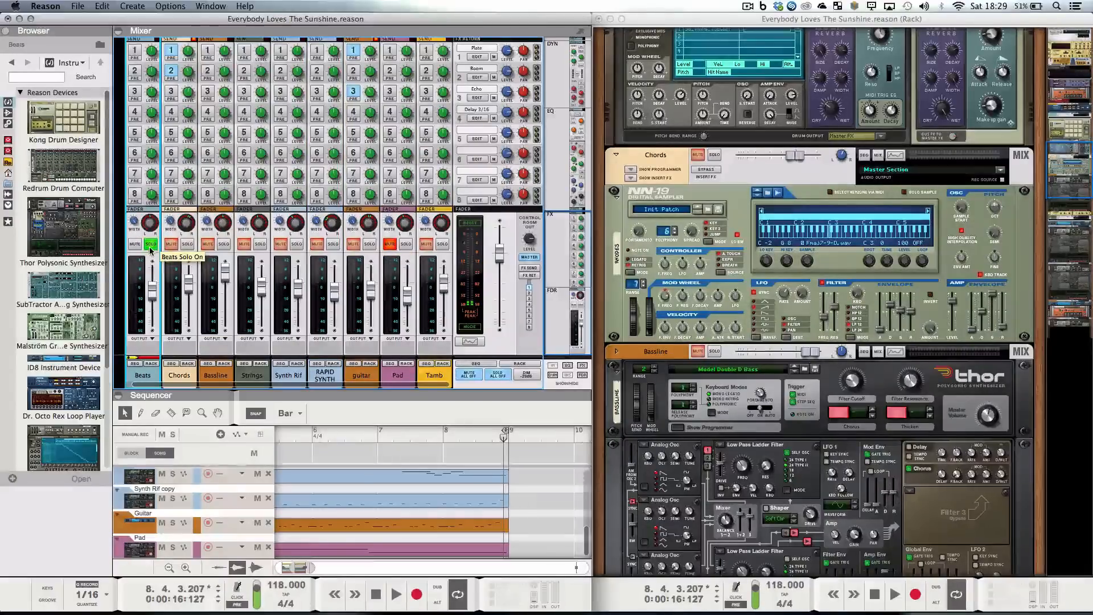
left_click(134, 364)
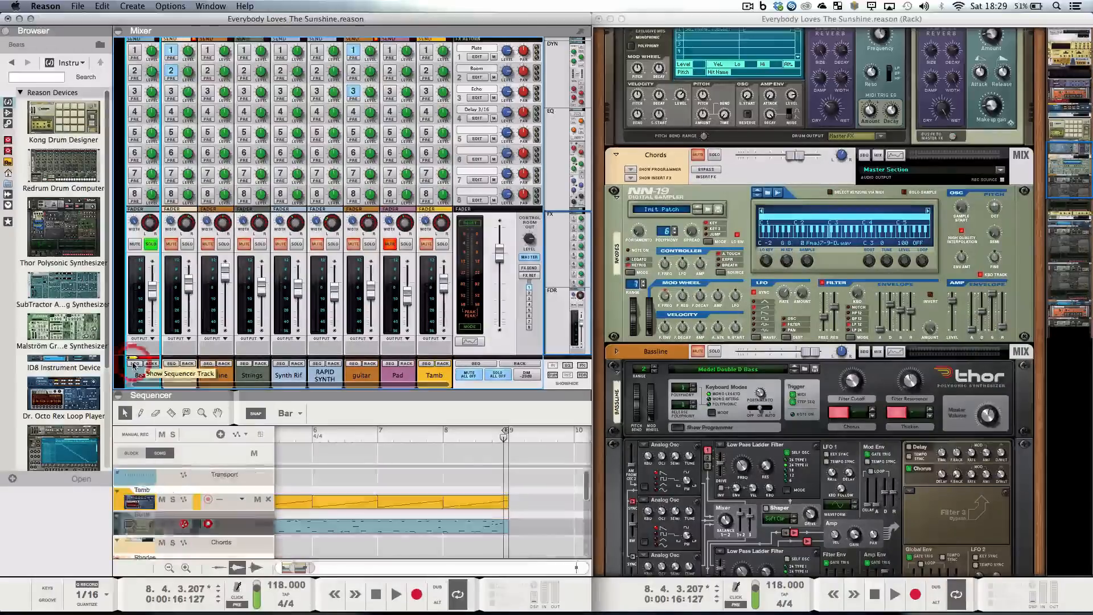
left_click(151, 365)
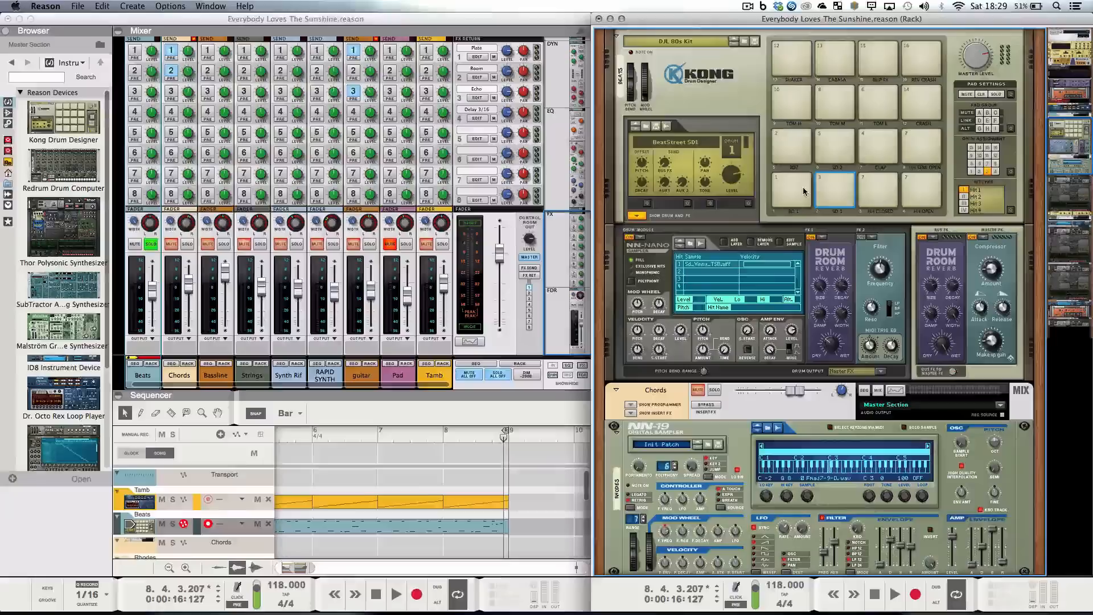
key("space")
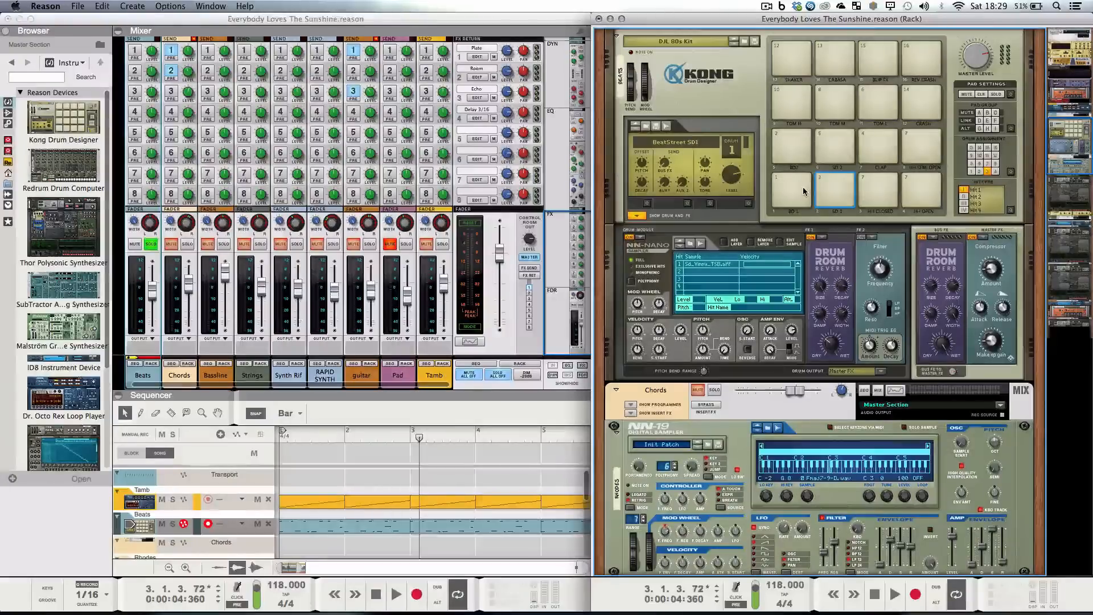
key("space")
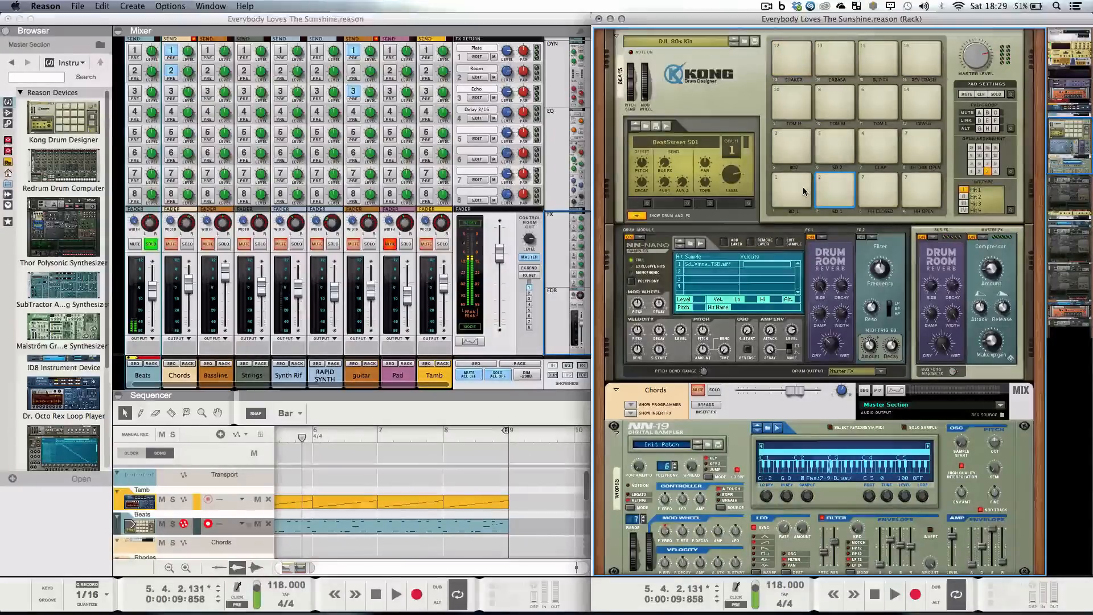
- Solo the Tamb channel together with the Beats channel
left_click(151, 244)
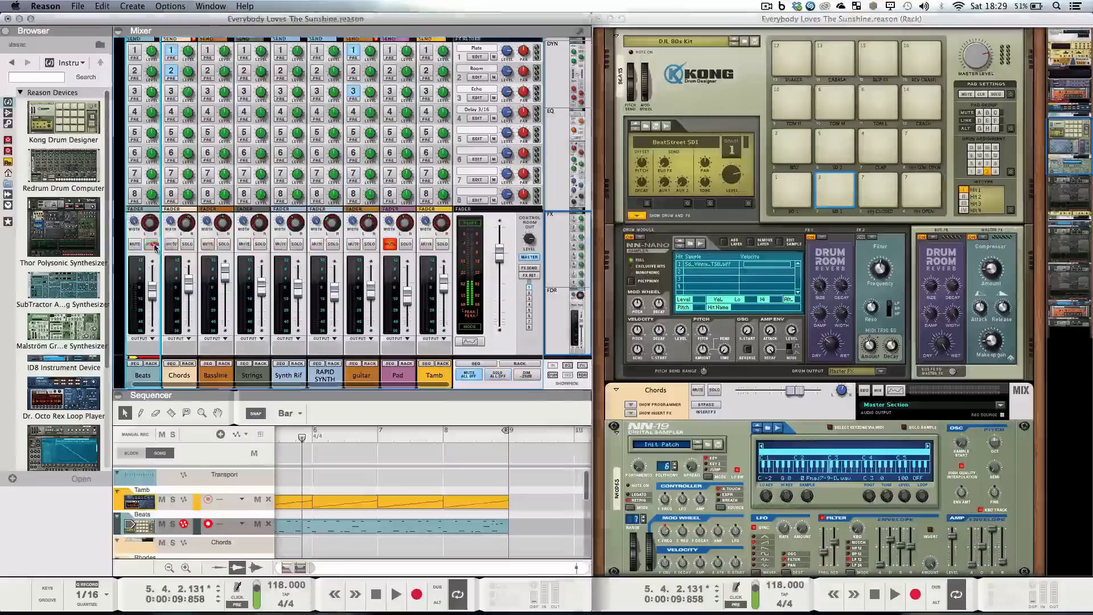
left_click(443, 244)
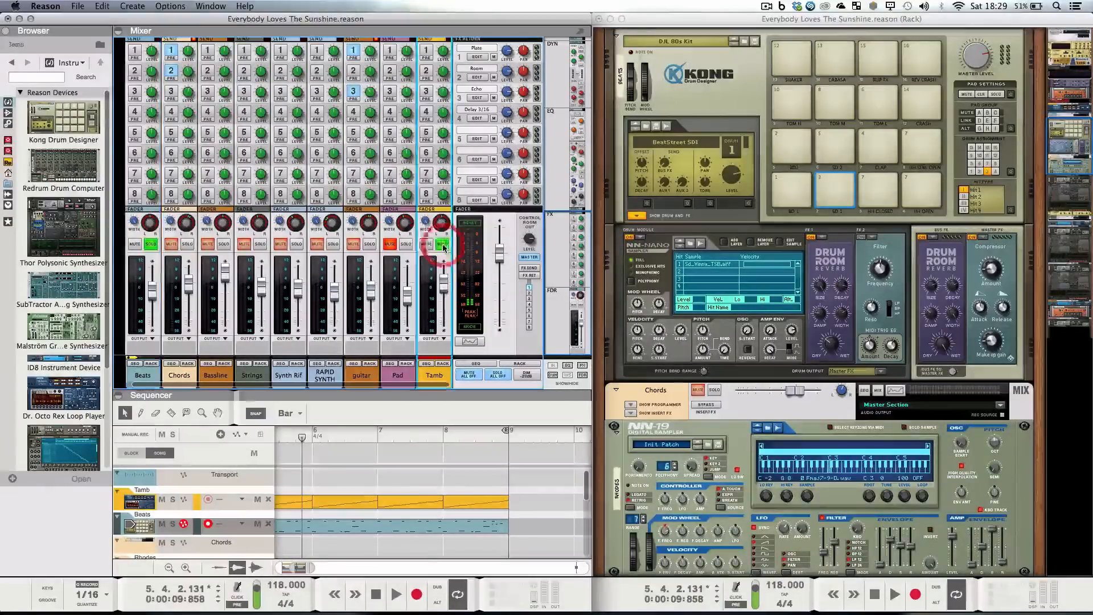
- Audition the tambourine together with the beats and locate the Tamb channel's Dr. OctoRex device in the rack
key("space")
left_click(443, 364)
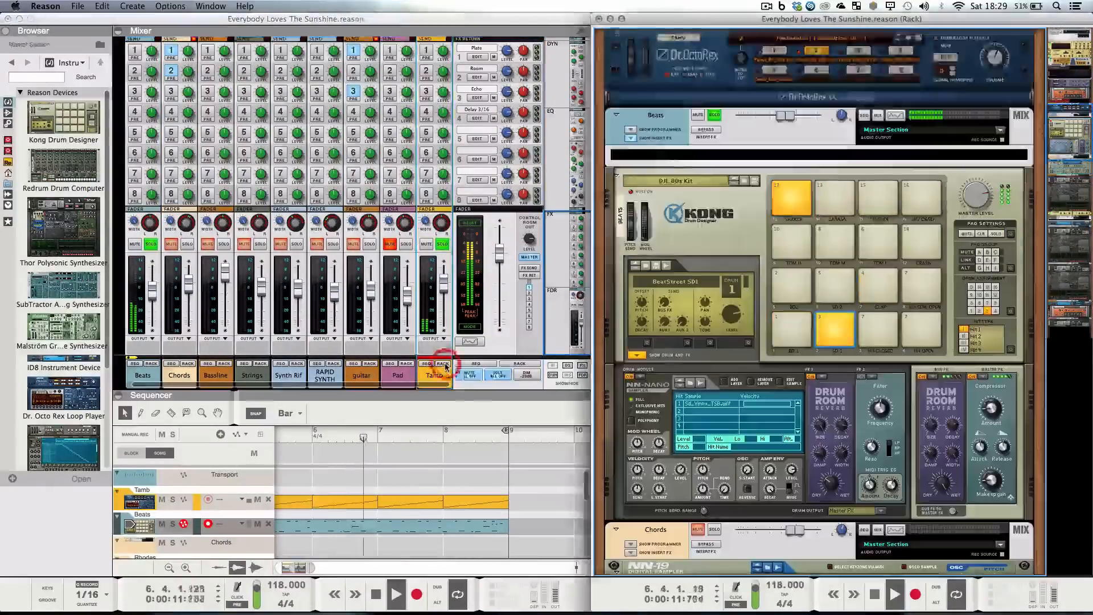
scroll(744, 251, "up", 5)
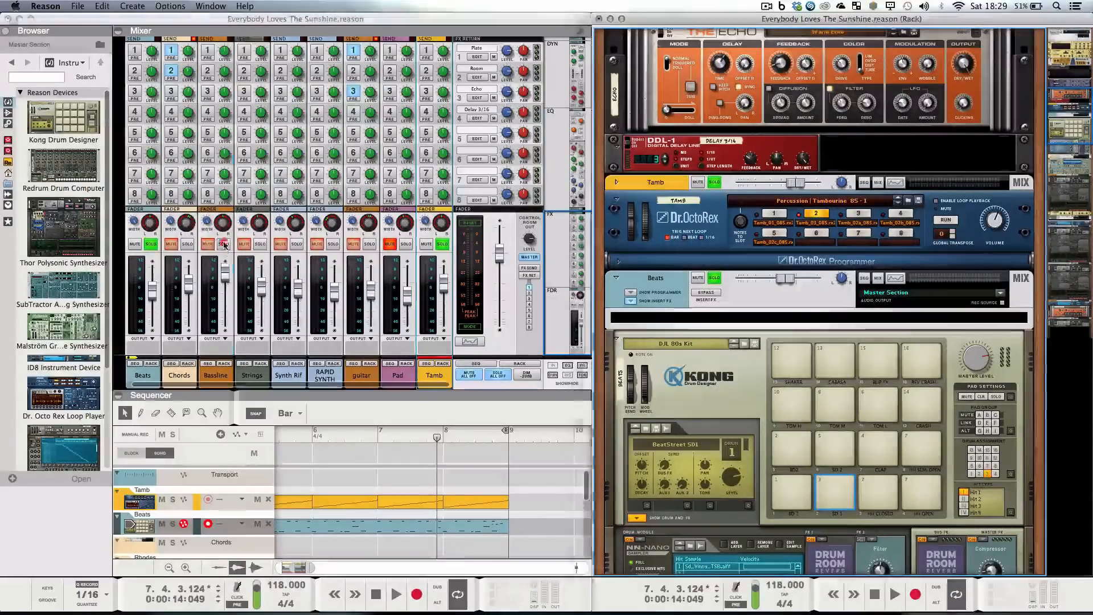
- Solo the Bassline channel as well, locate its Thor device in the rack and its sequencer track, and audition the part
left_click(225, 363)
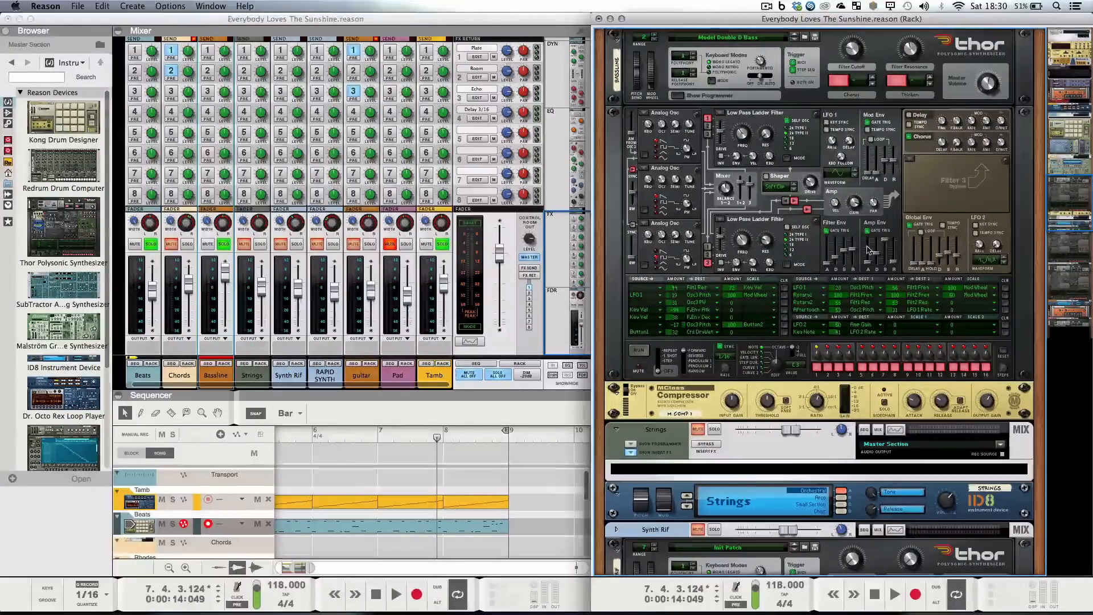
key("space")
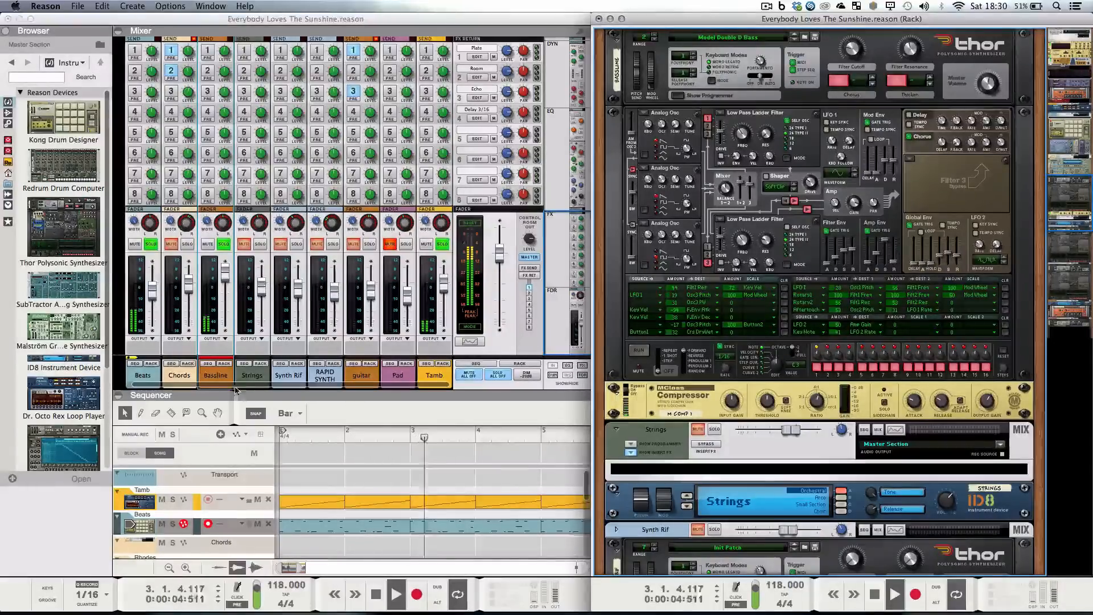
left_click(206, 364)
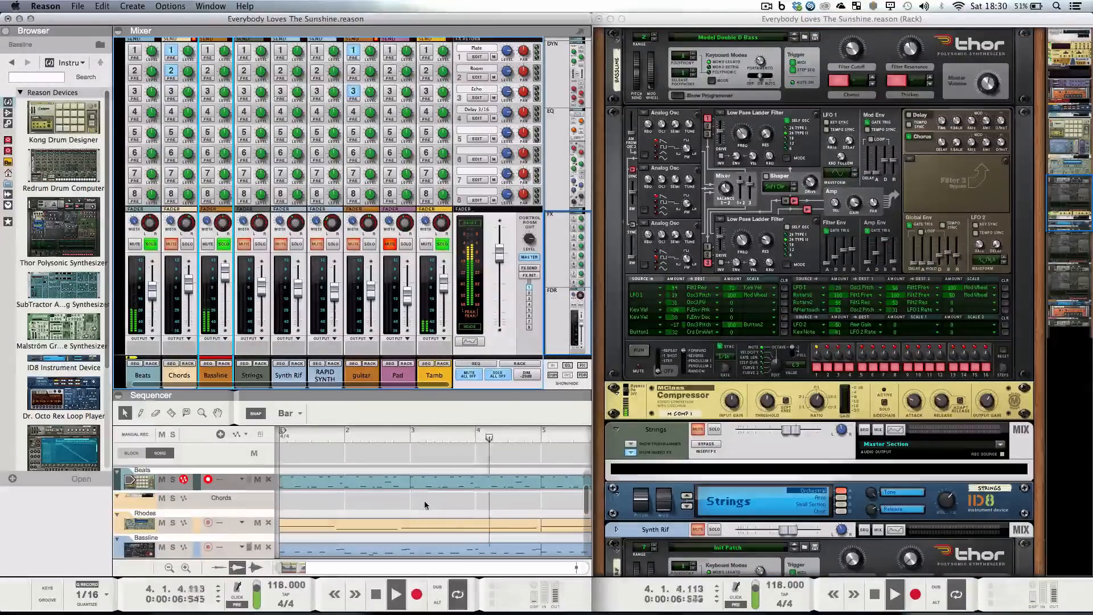
scroll(427, 505, "down", 2)
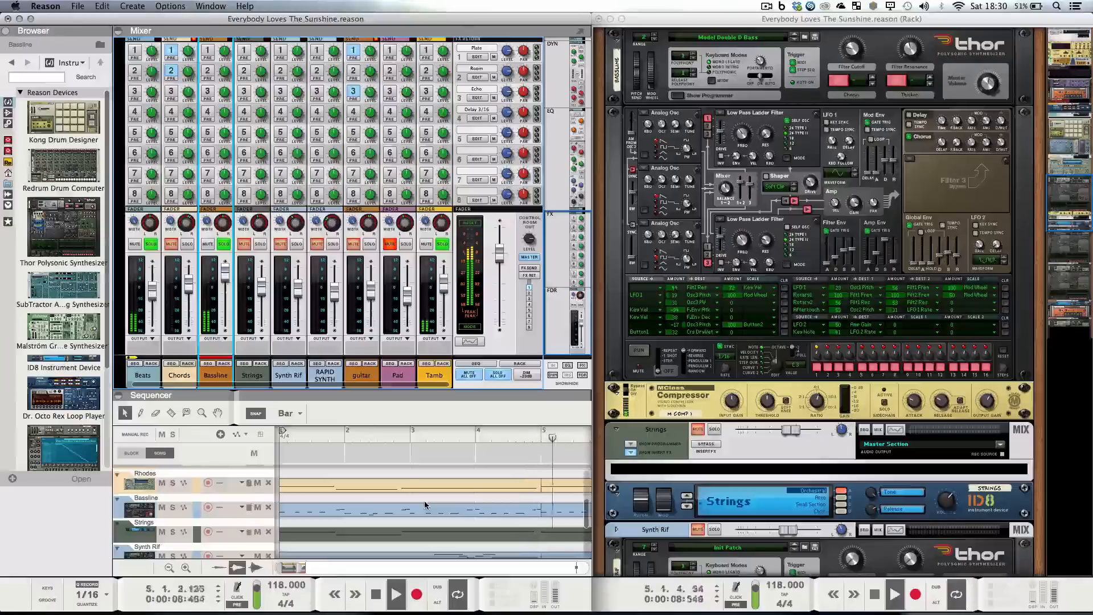
key("space")
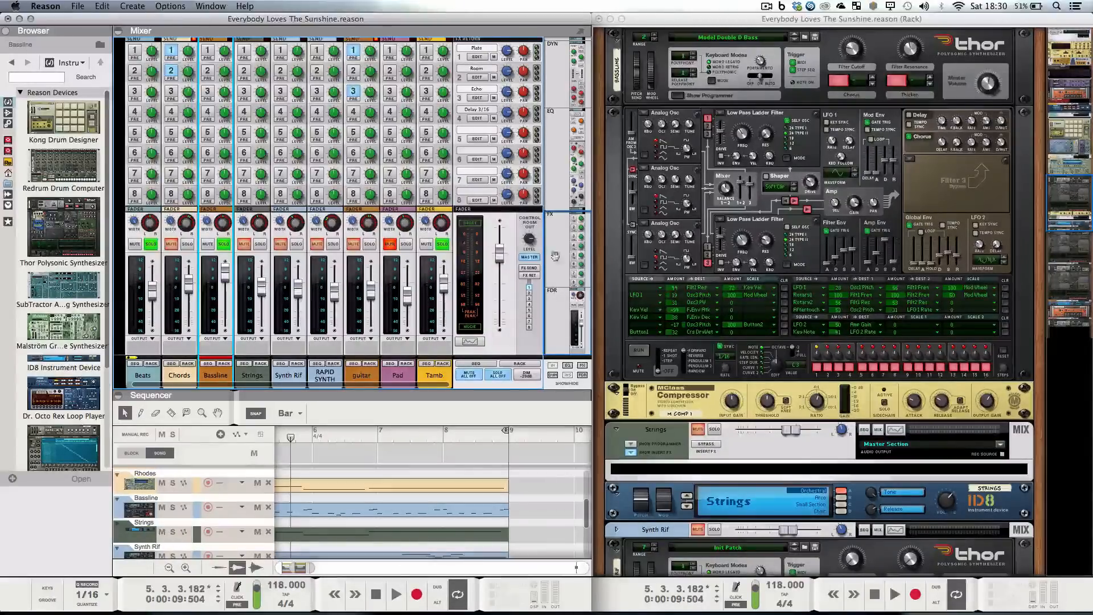
- Open the Bassline clip in the sequencer's note editor and bring its notes into view
double_click(397, 504)
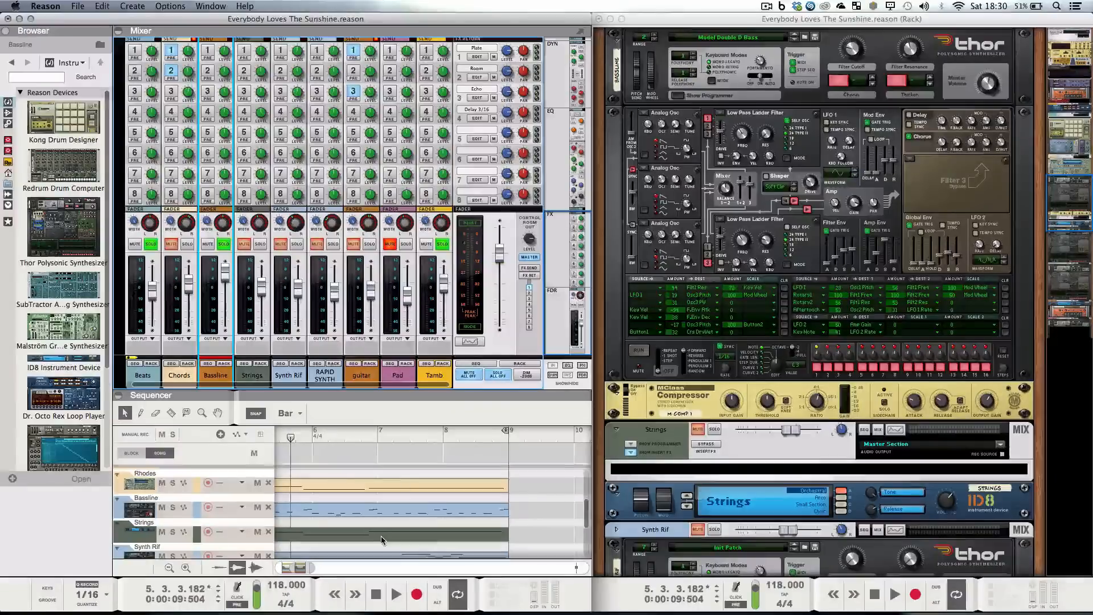
left_click(378, 485)
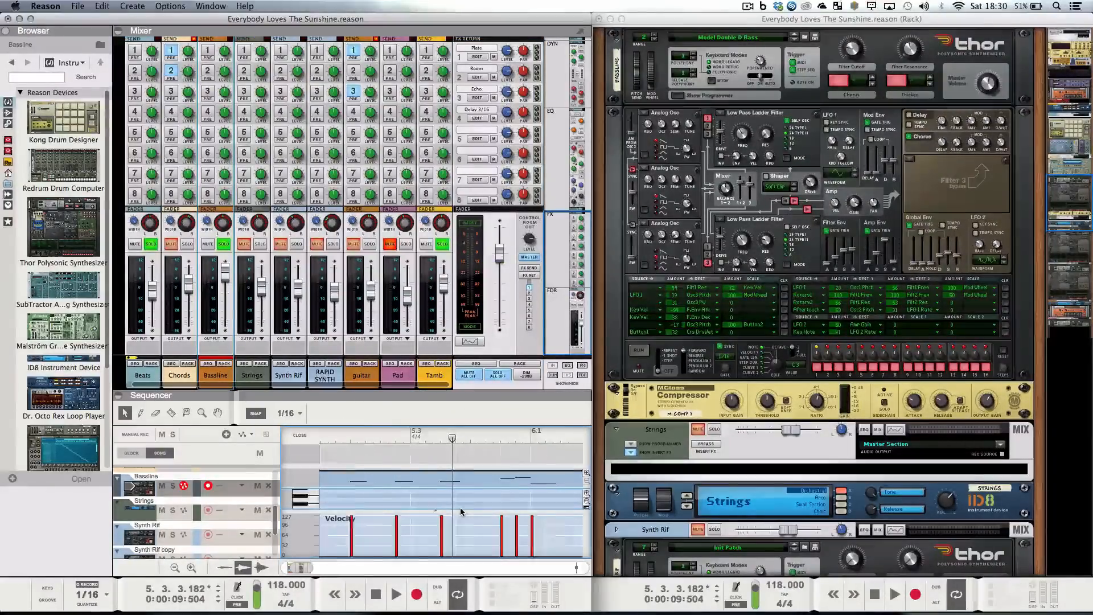
scroll(460, 507, "left", 2)
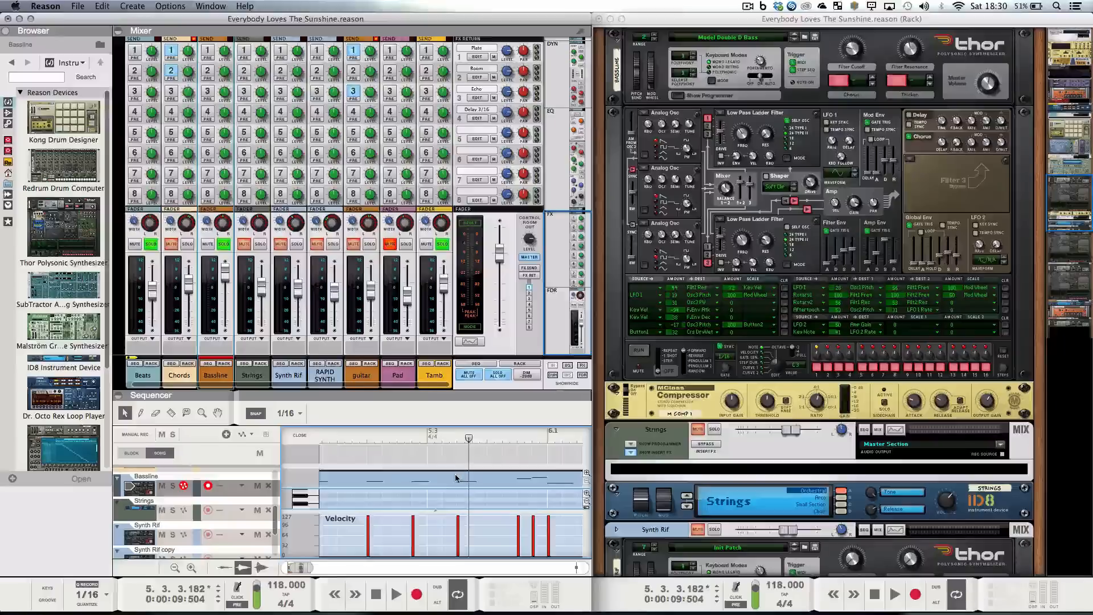
scroll(455, 475, "right", 1)
left_click(422, 489)
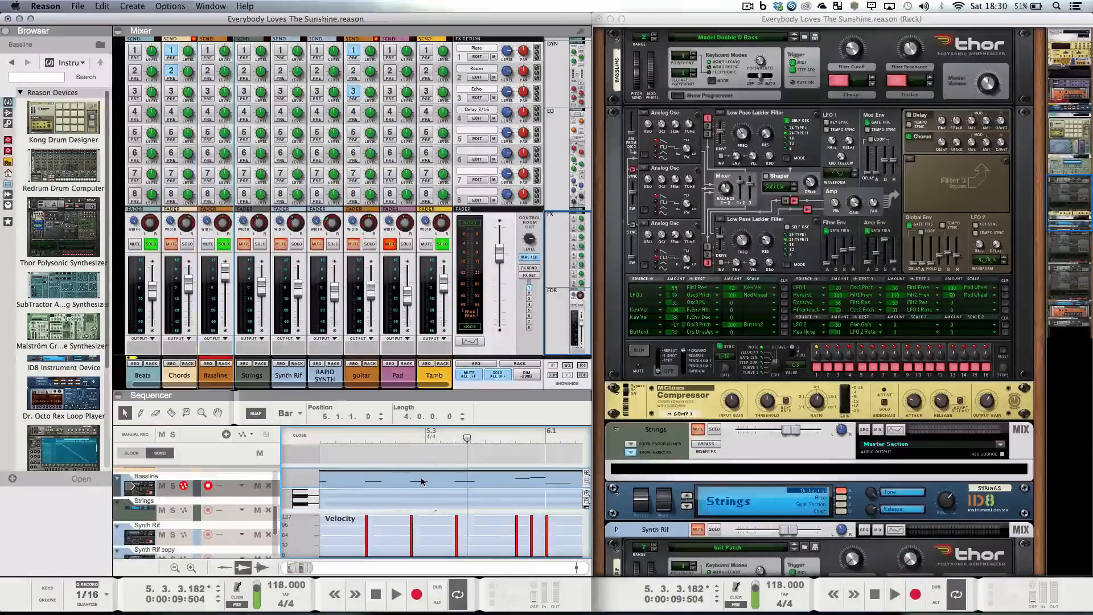
scroll(455, 495, "up", 2)
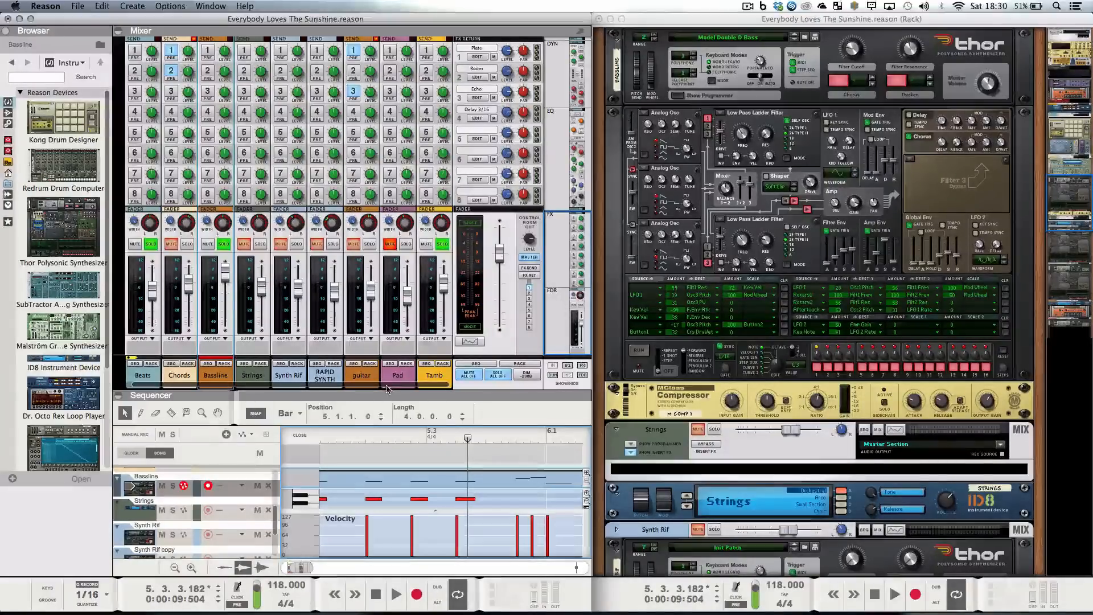
- Enlarge the sequencer area upward over the mixer and examine the Bassline notes along the clip
left_click_drag(388, 394, 398, 274)
scroll(484, 425, "right", 5)
scroll(484, 424, "down", 2)
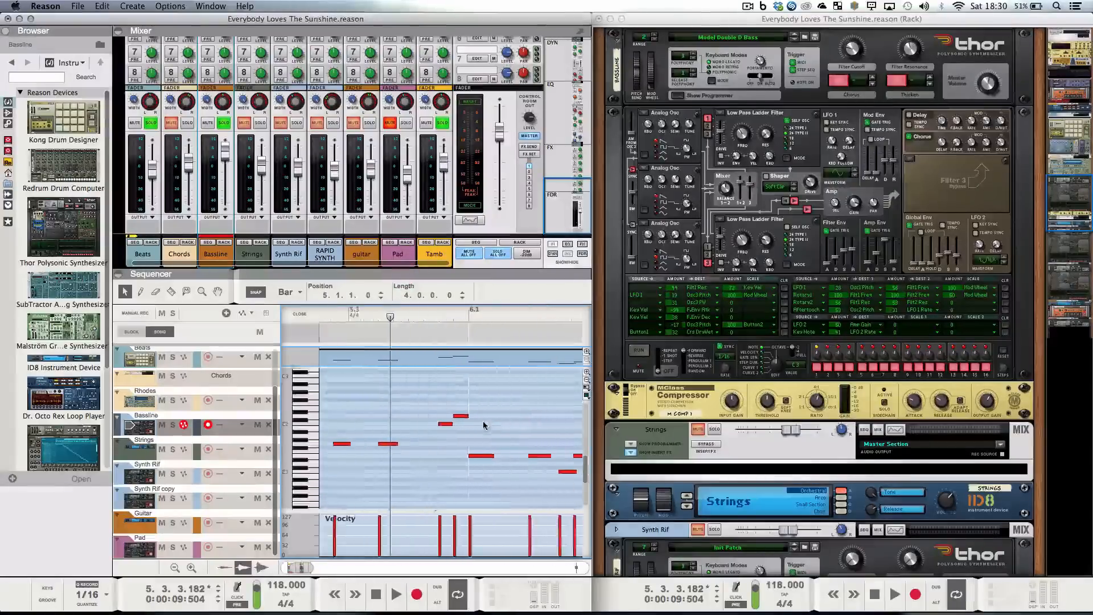
scroll(484, 425, "left", 5)
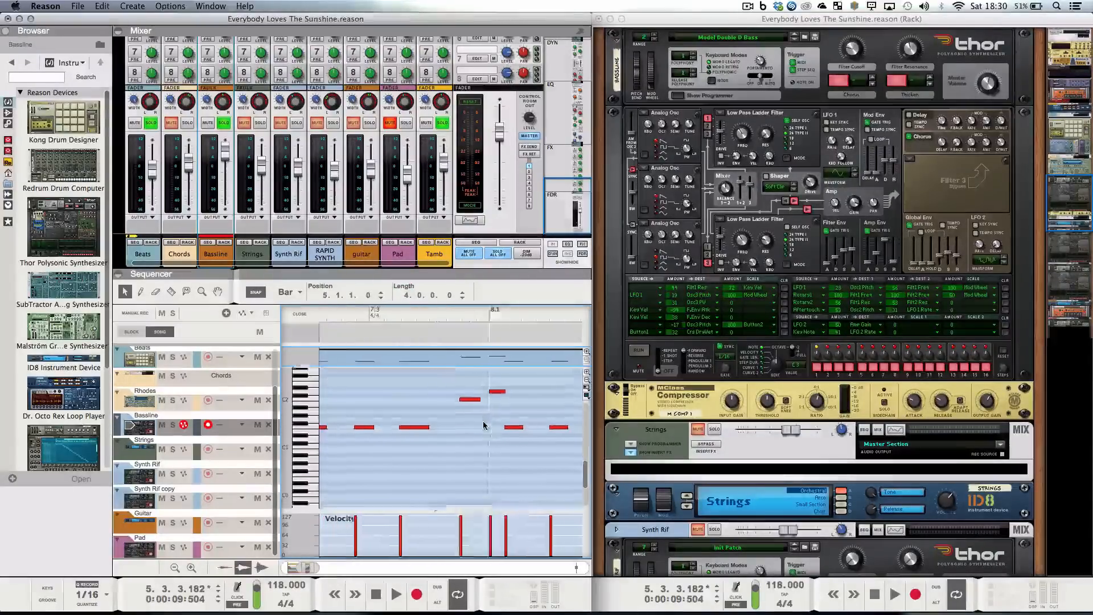
scroll(483, 425, "left", 5)
scroll(484, 424, "up", 1)
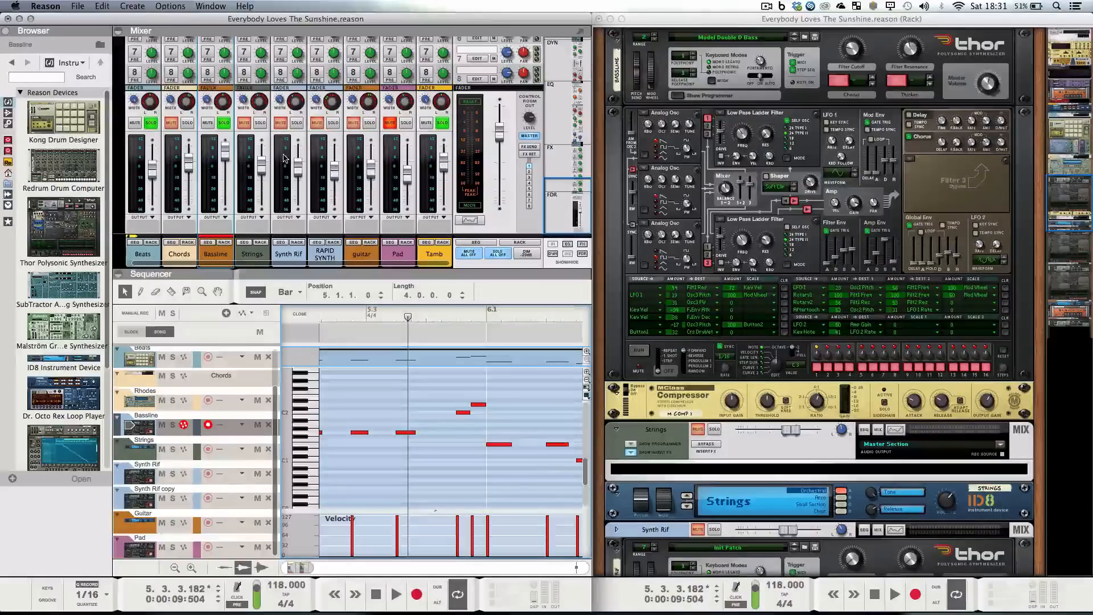
- Add the guitar channel to the solo, audition it, select the Guitar sequencer track, and locate its ID8 device in the rack
left_click(370, 125)
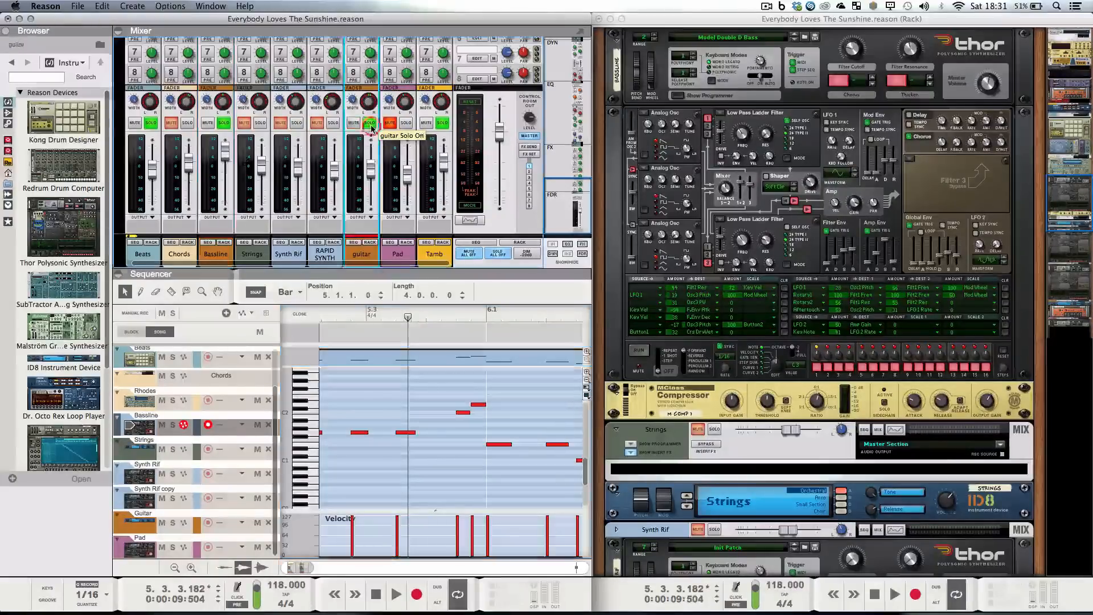
key("space")
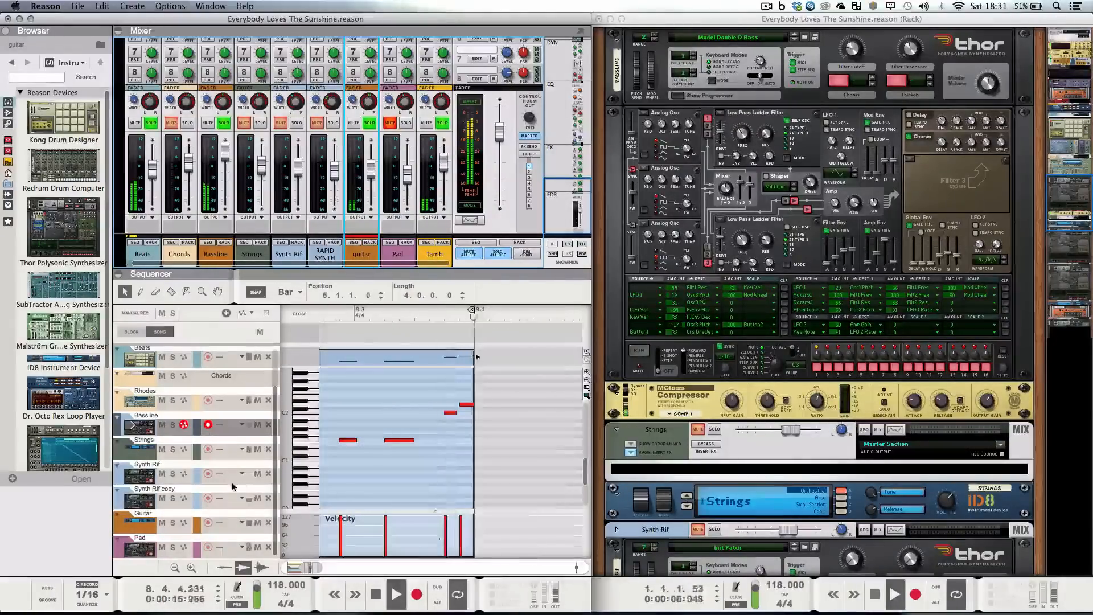
left_click(152, 534)
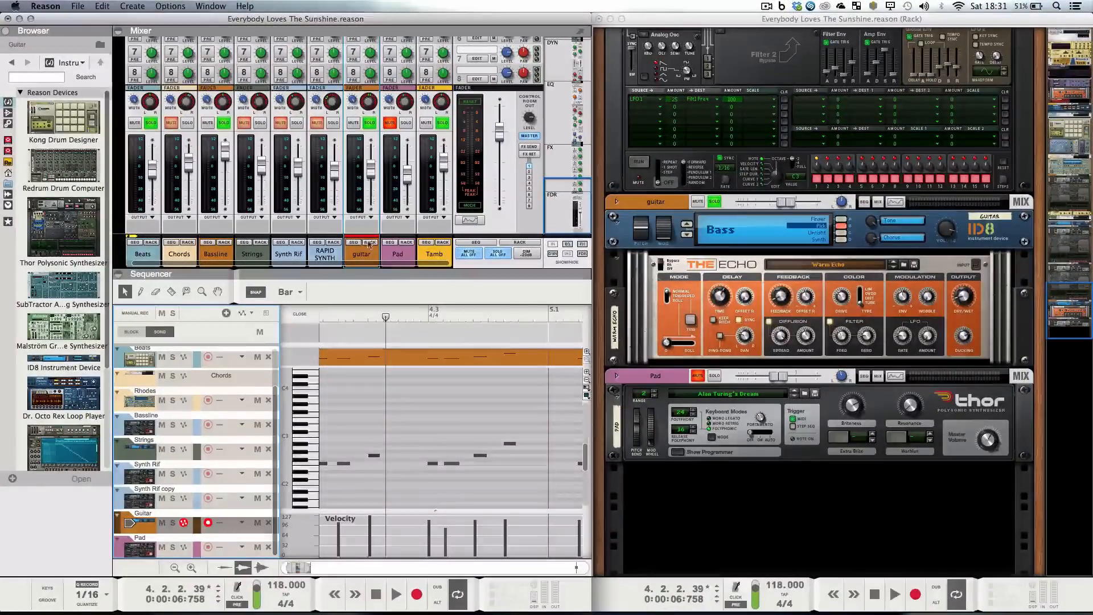
left_click(369, 244)
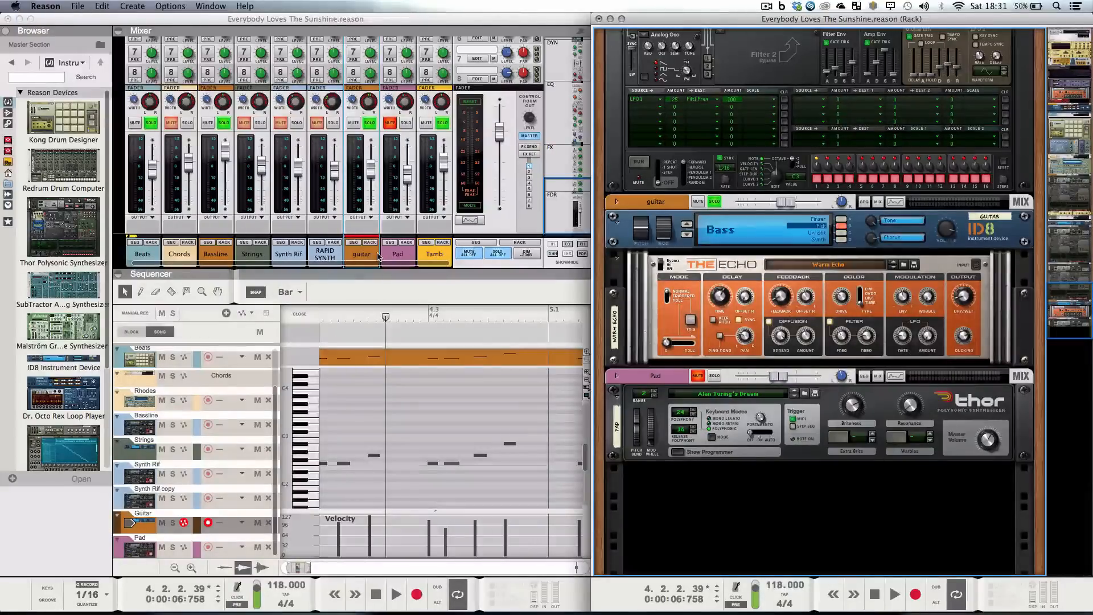
- Examine the guitar channel's sends, EQ, filter and dynamics settings in the mixer, then audition it and return to the faders
scroll(372, 149, "up", 10)
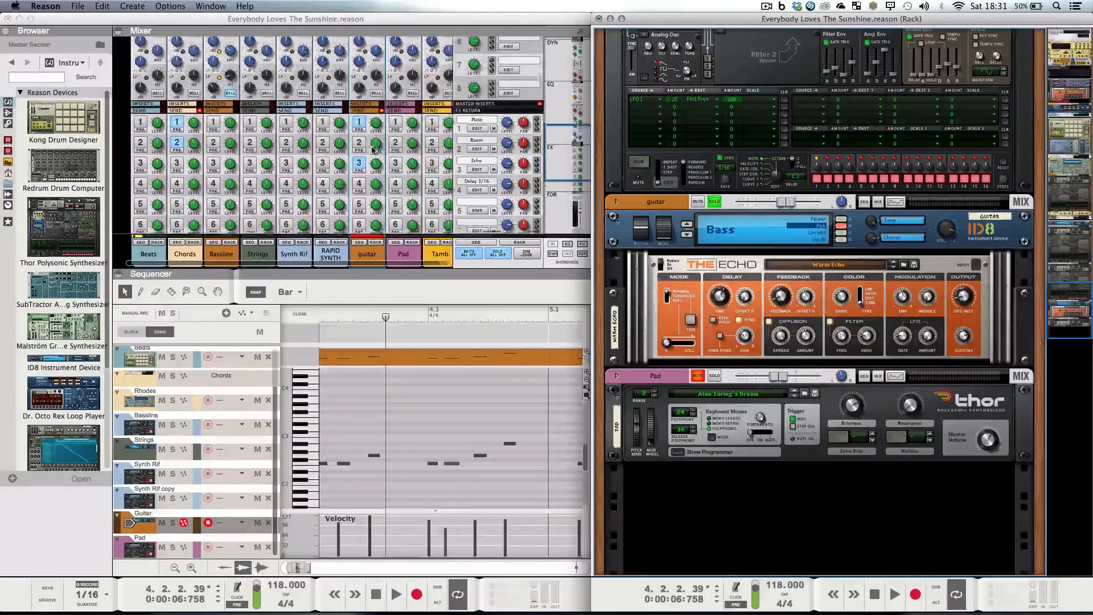
scroll(373, 149, "up", 10)
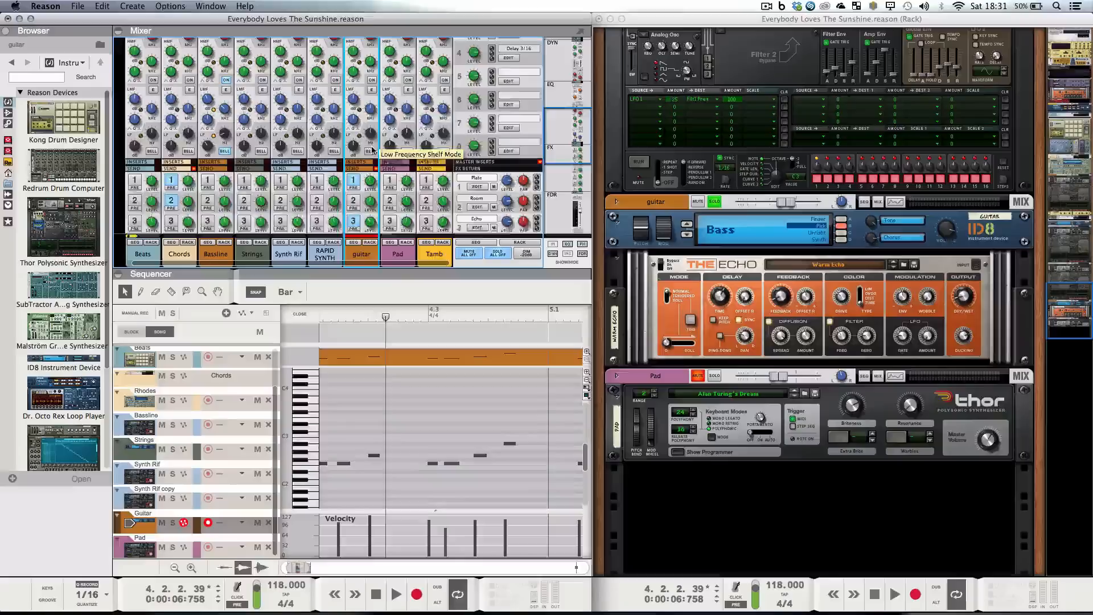
scroll(373, 149, "up", 5)
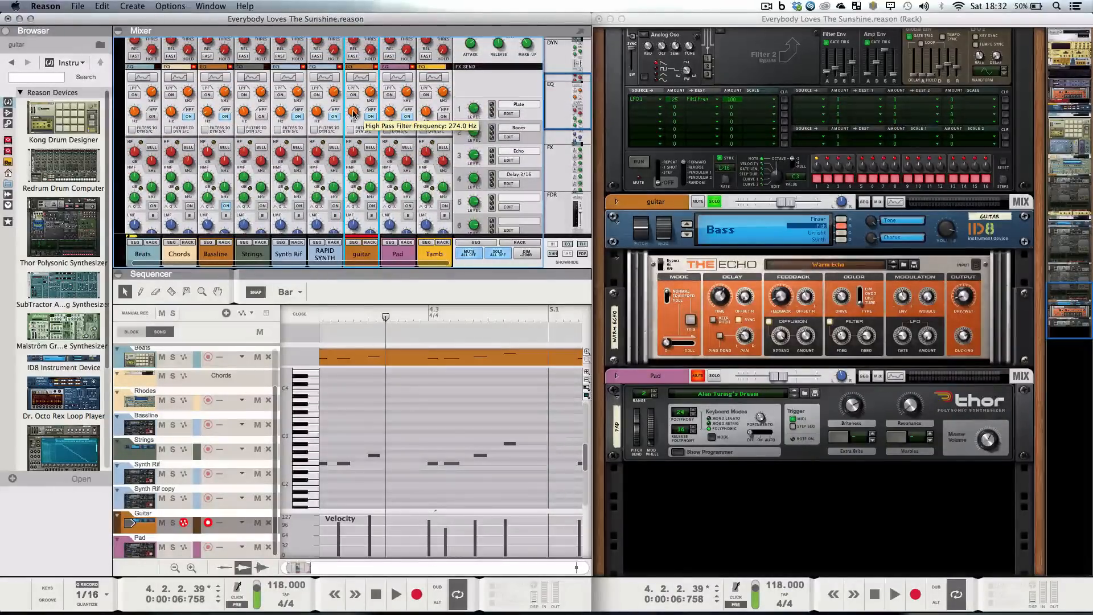
scroll(353, 112, "up", 6)
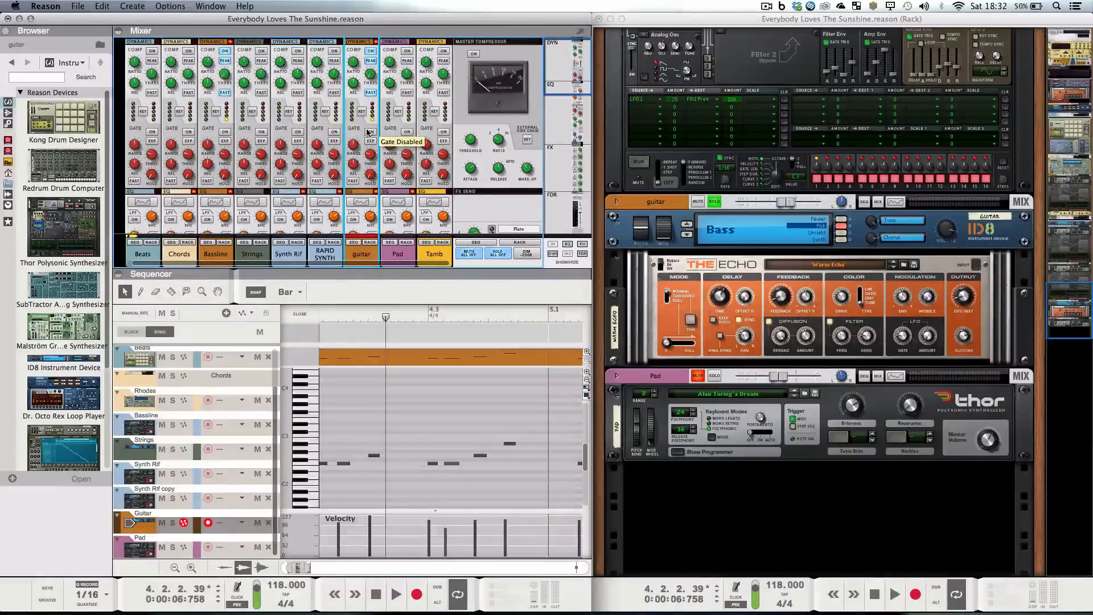
key("space")
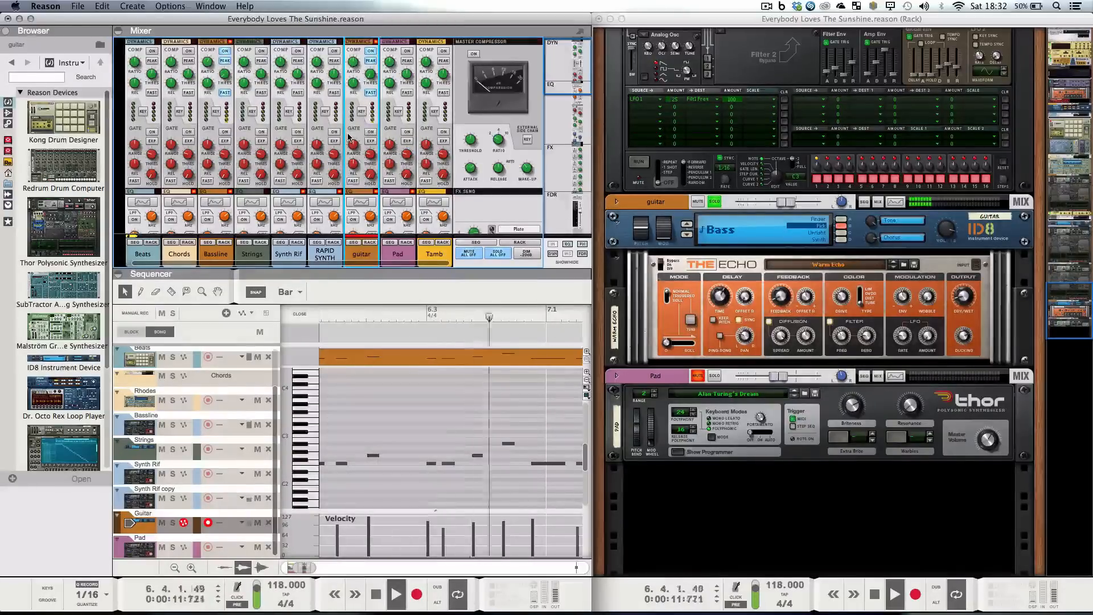
scroll(348, 136, "down", 15)
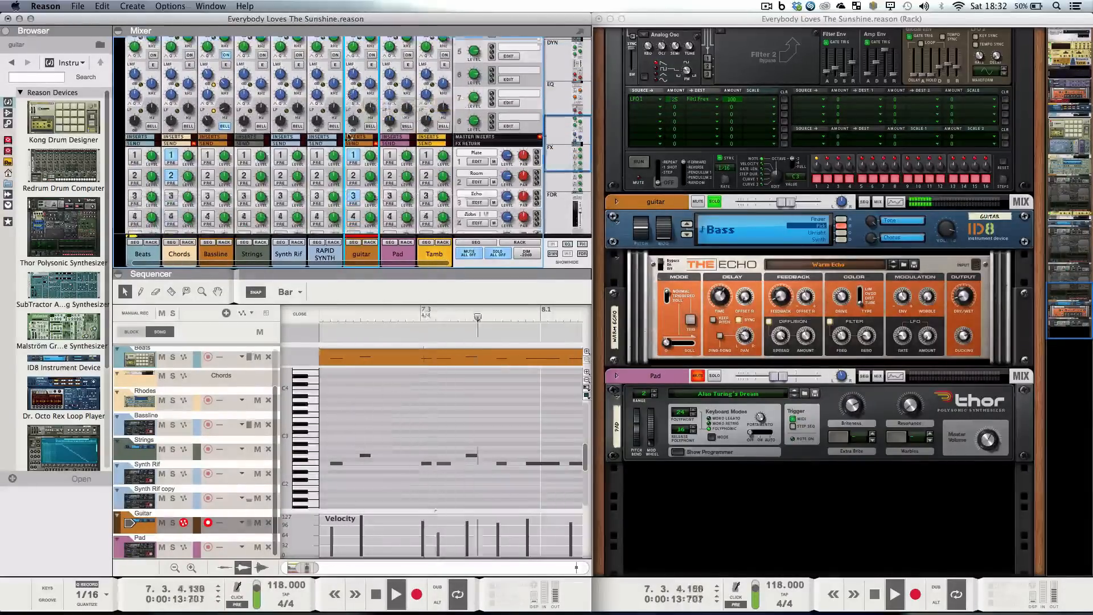
scroll(348, 137, "down", 15)
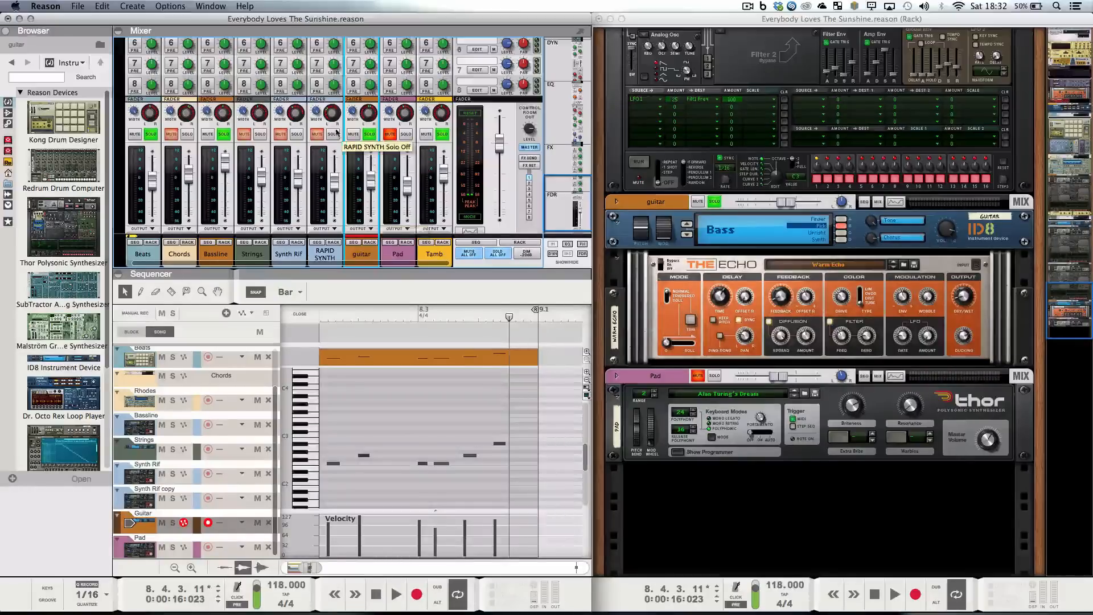
- Add the Synth Rif channel to the solo, locate its Thor device in the rack, and audition the part
left_click(297, 135)
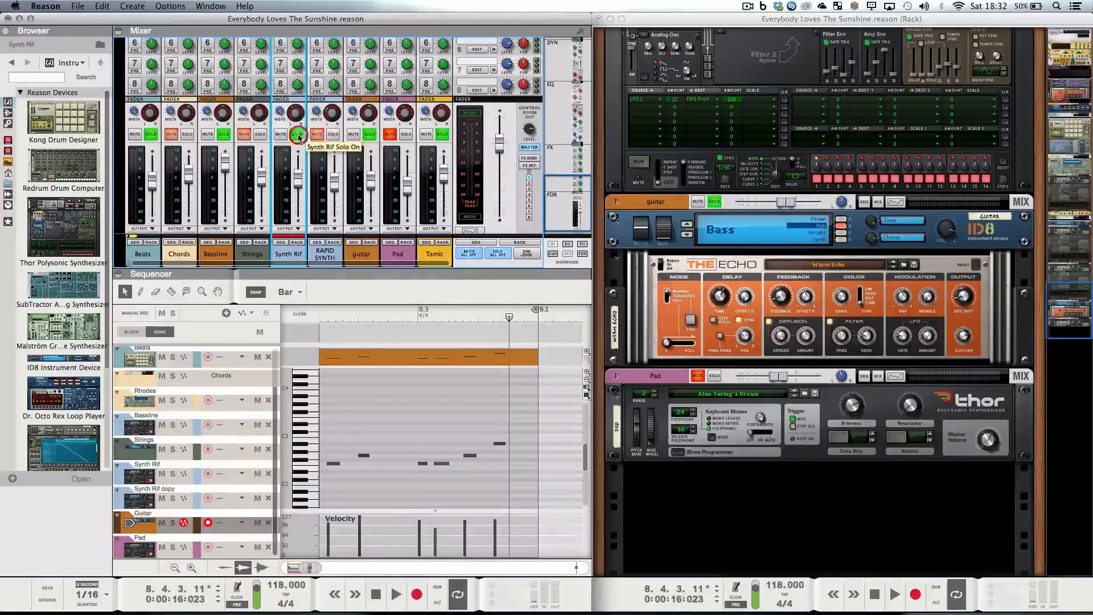
left_click(297, 242)
scroll(777, 303, "up", 2)
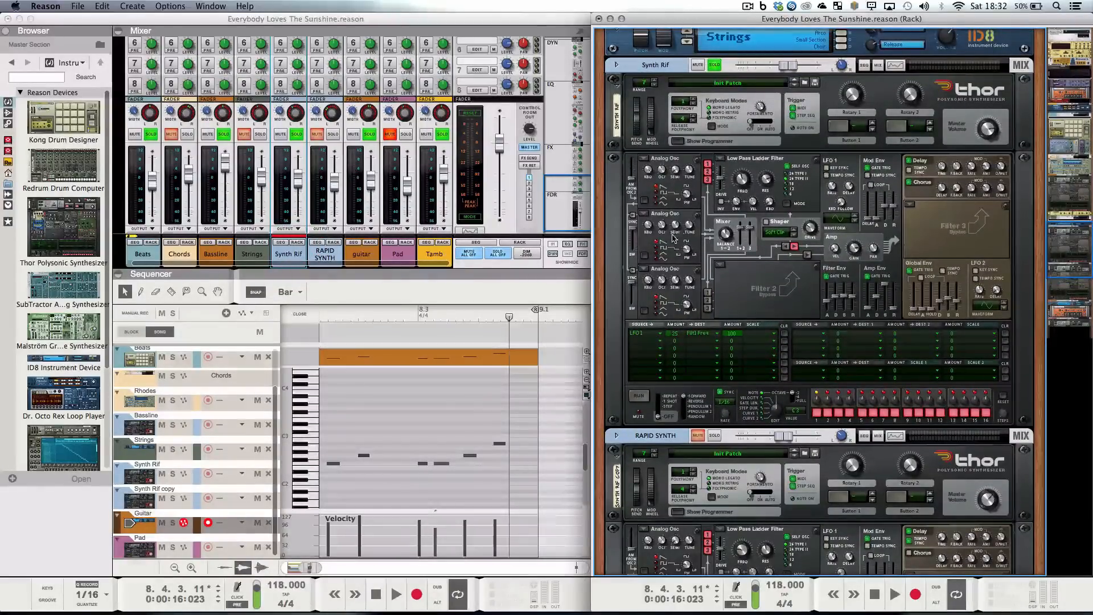
key("space")
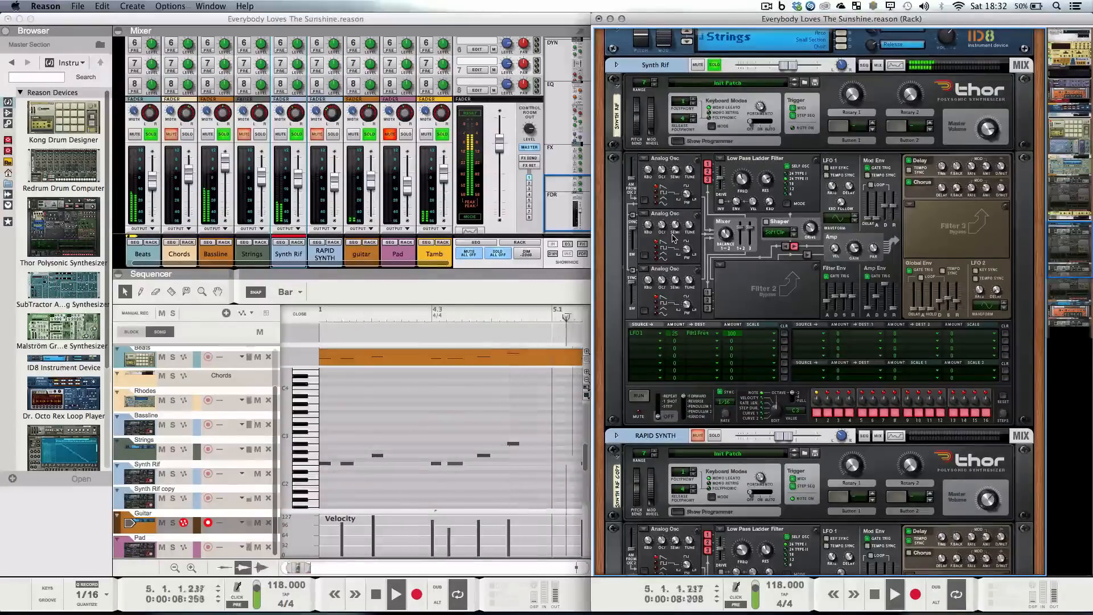
key("space")
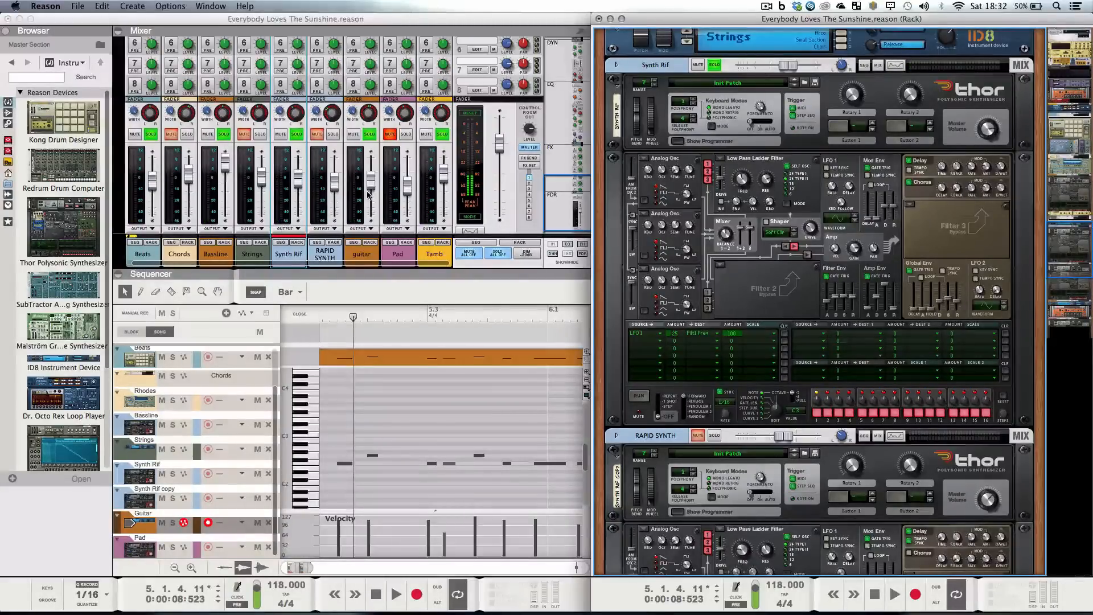
- Add the Chords channel to the solo, audition it, and locate its NN-19 sampler in the rack
left_click(188, 134)
key("space")
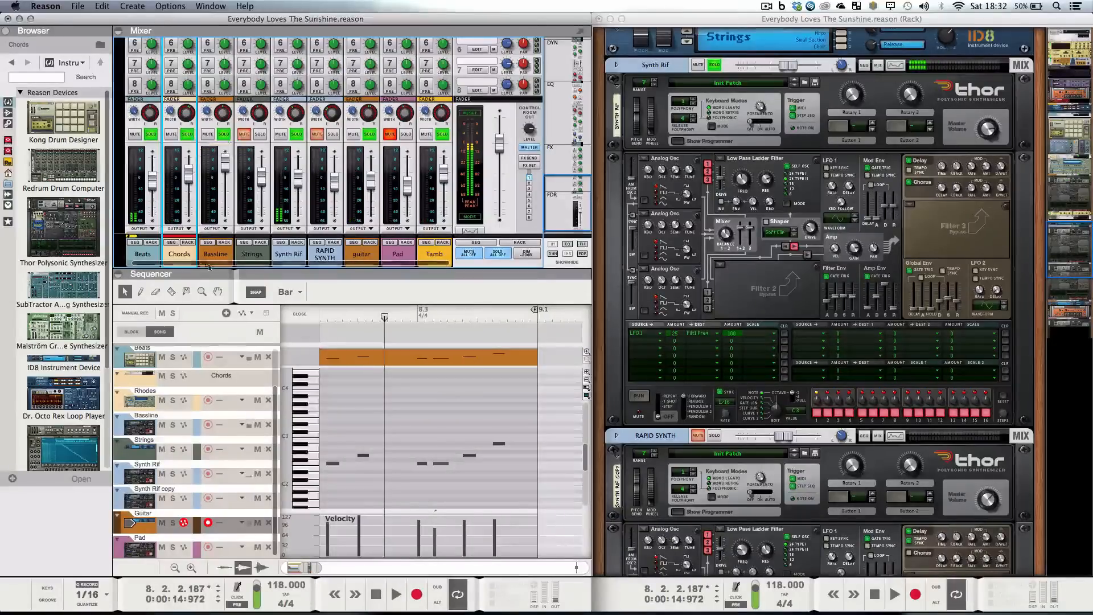
left_click(189, 243)
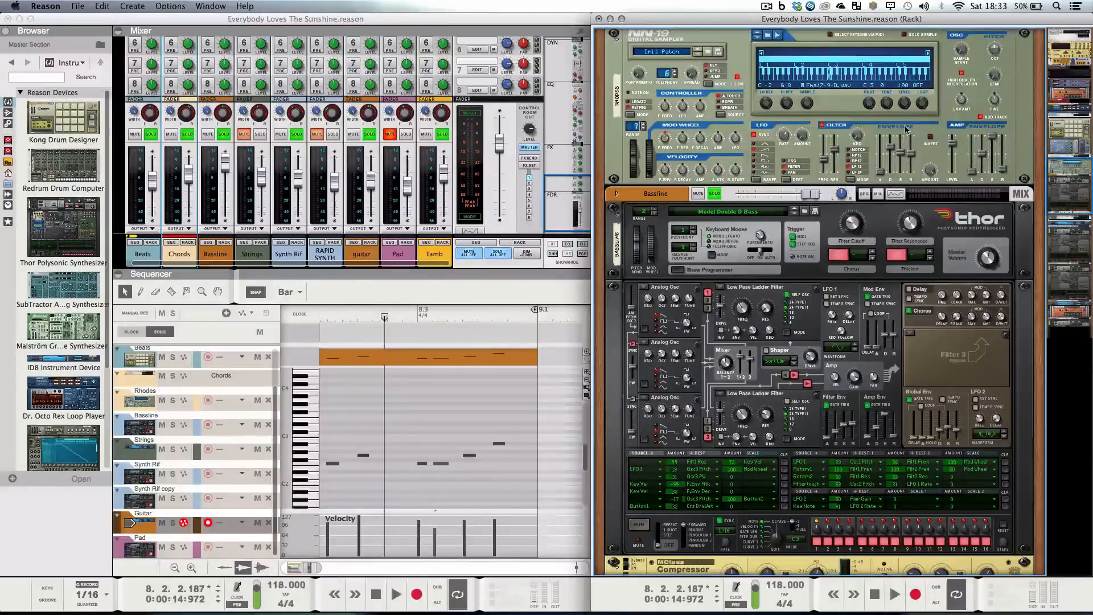
scroll(905, 129, "up", 1)
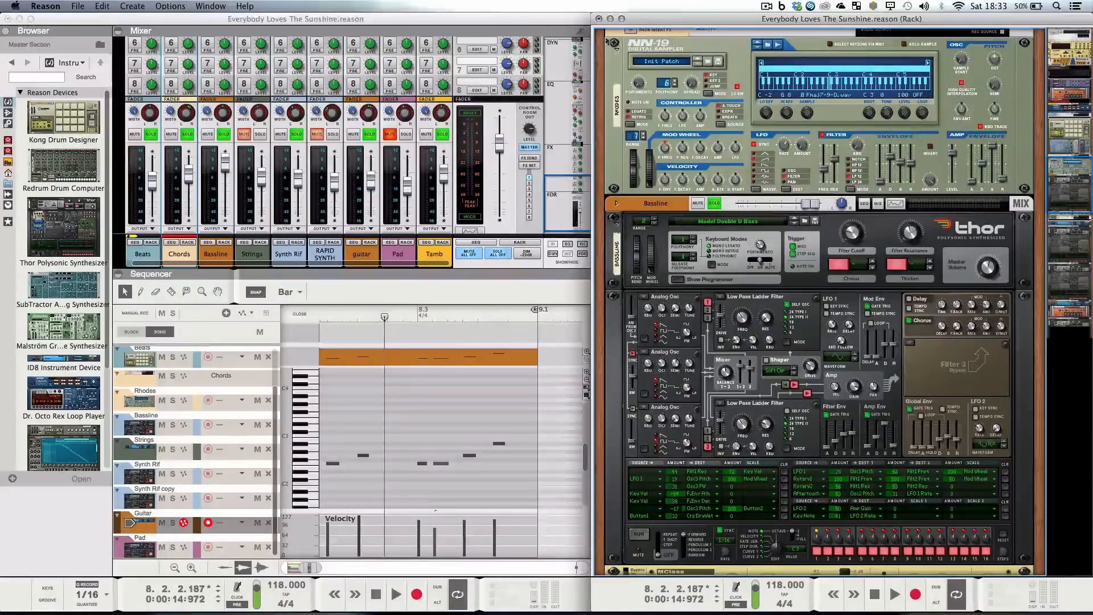
- Add the Strings channel to the solo and locate its ID8 device in the rack
left_click(260, 134)
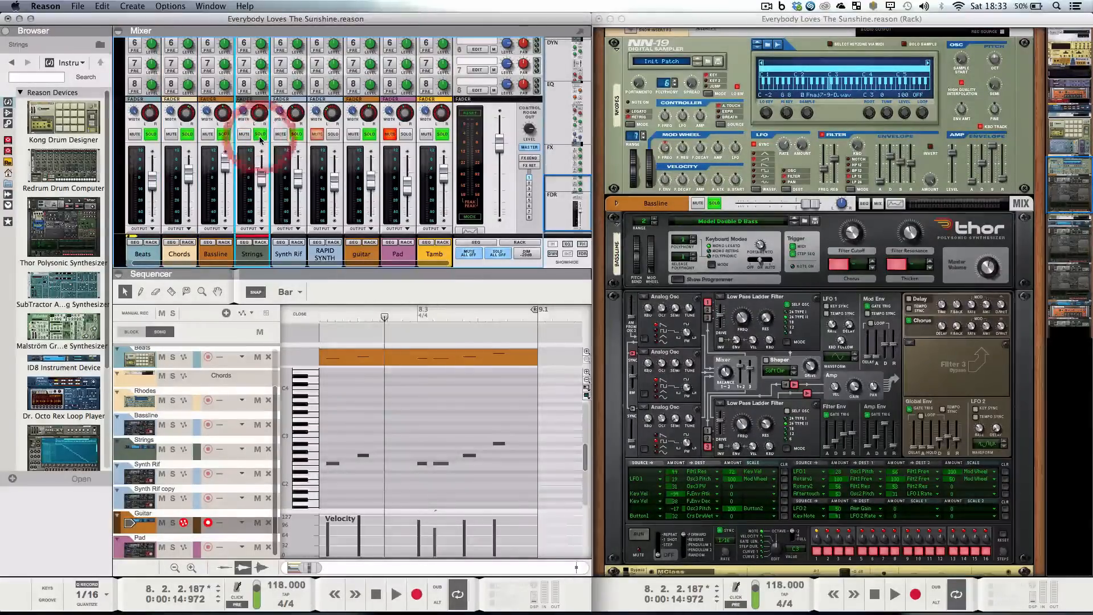
left_click(260, 242)
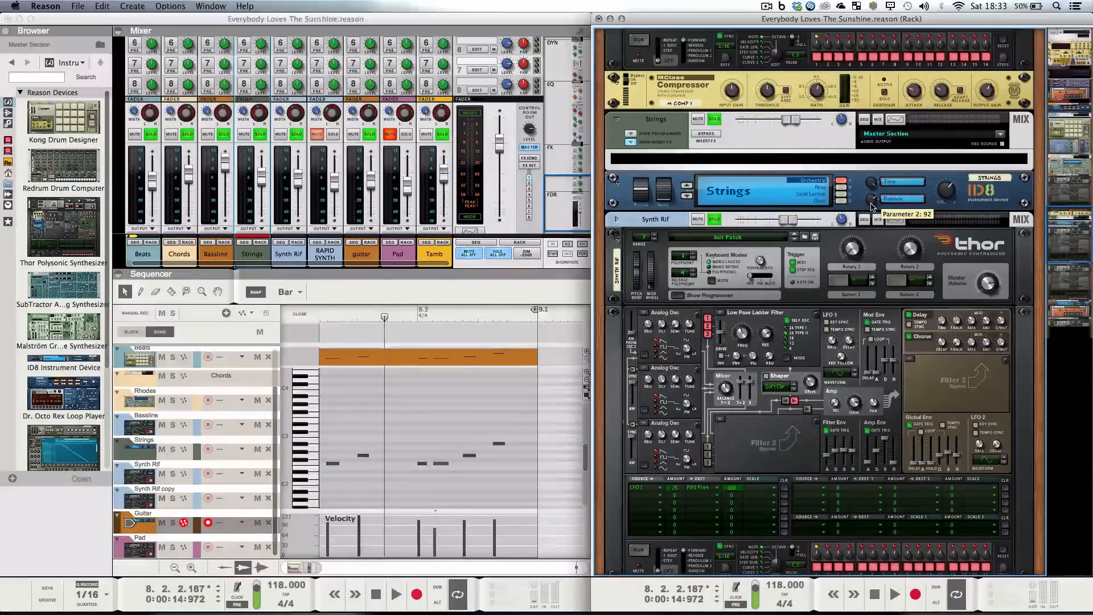
- Audition the Strings part, add the RAPID SYNTH channel to the solo, and locate its Thor device in the rack
key("space")
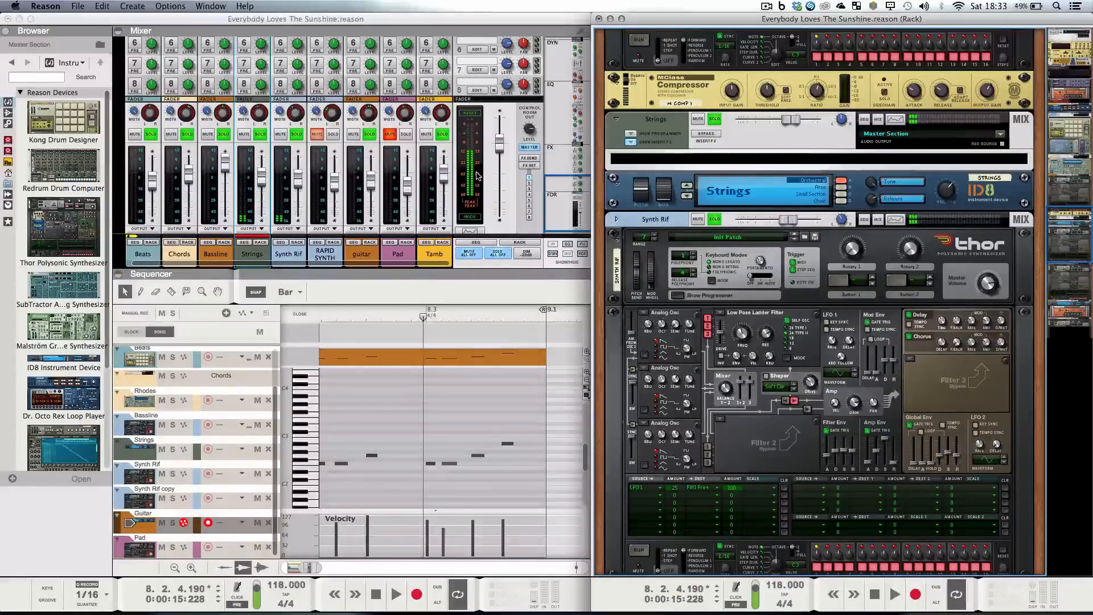
left_click(334, 135)
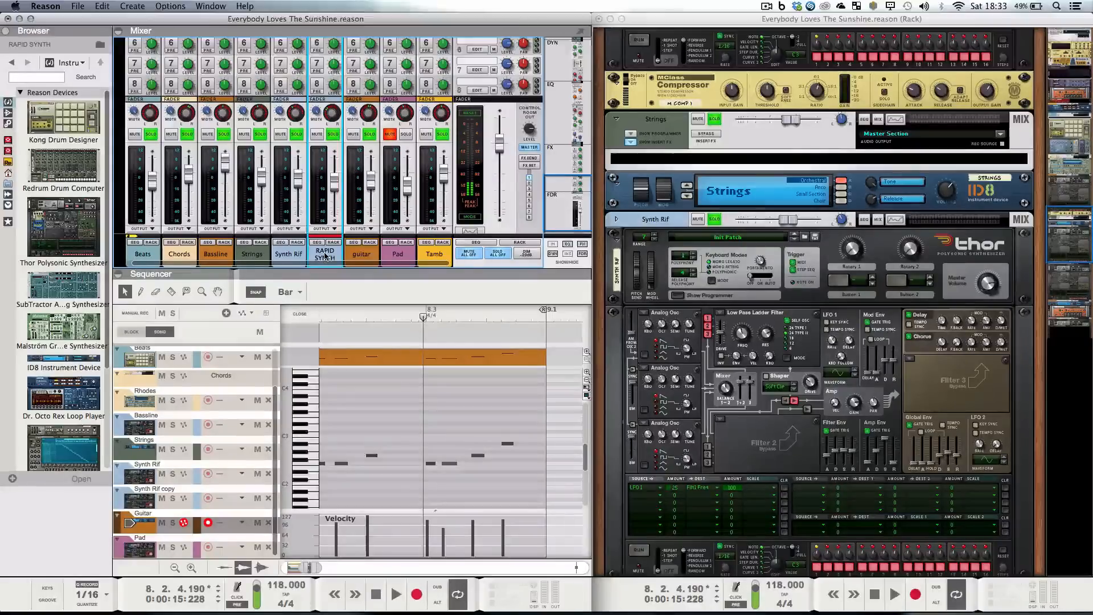
left_click(333, 242)
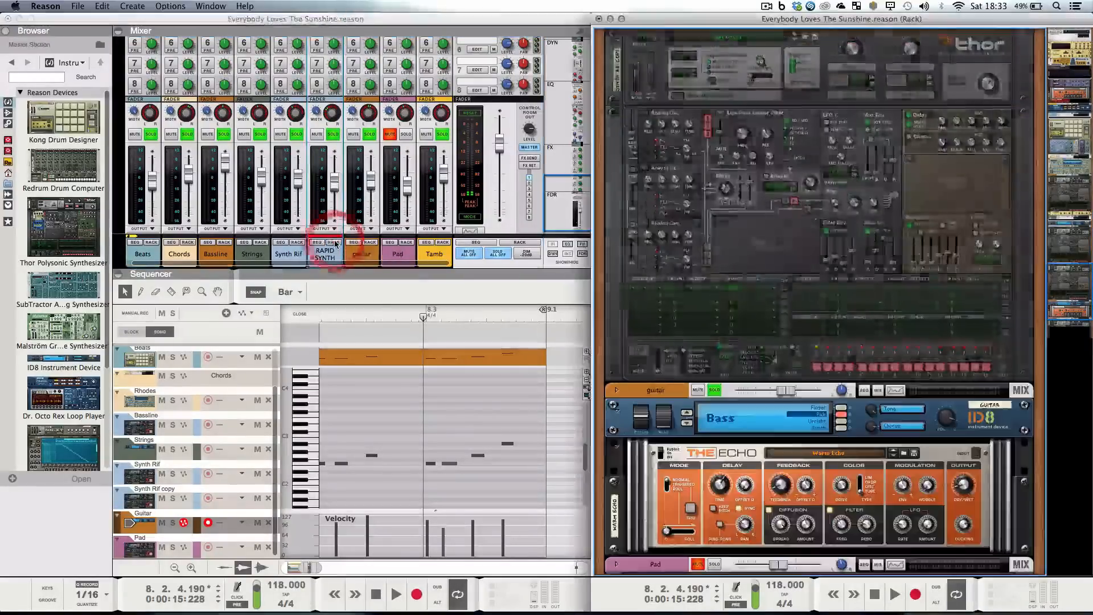
- Remove the Synth Rif and Strings channels from the solo and audition the remaining parts
left_click(294, 136)
left_click(261, 135)
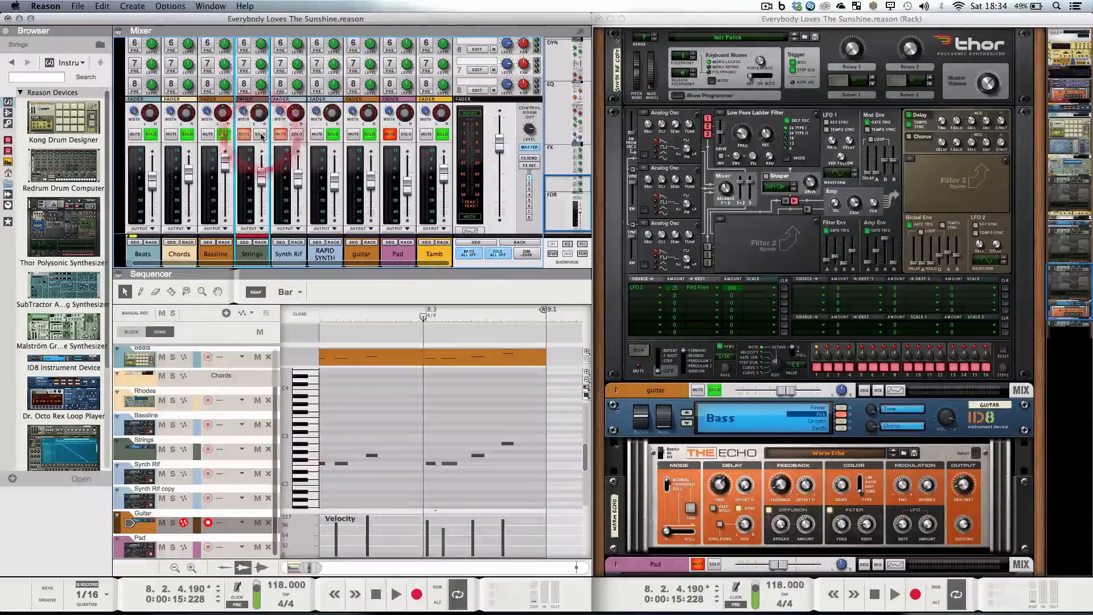
key("space")
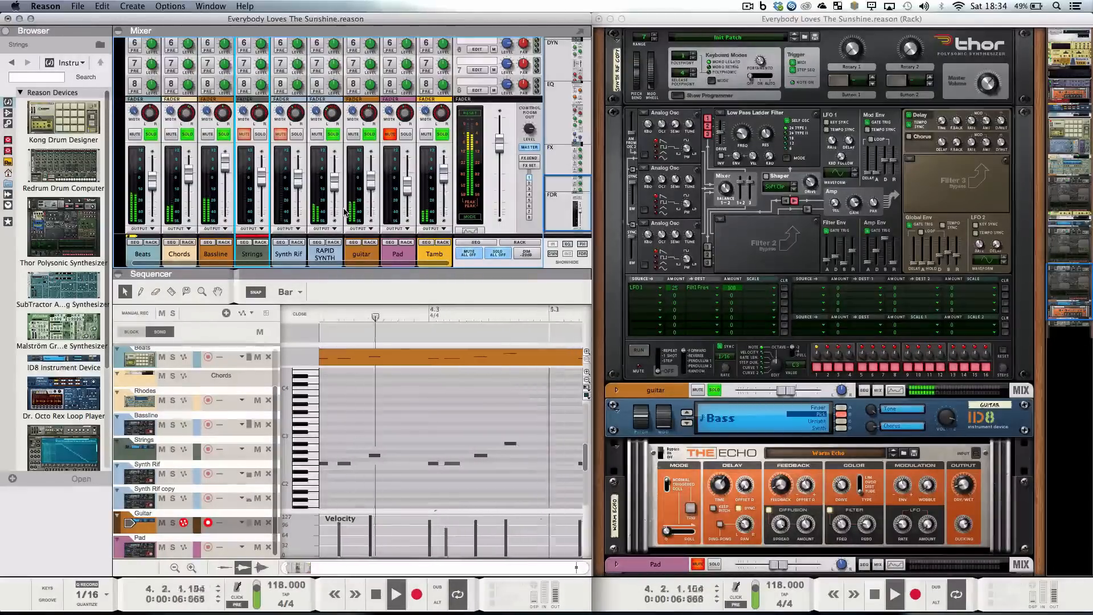
key("space")
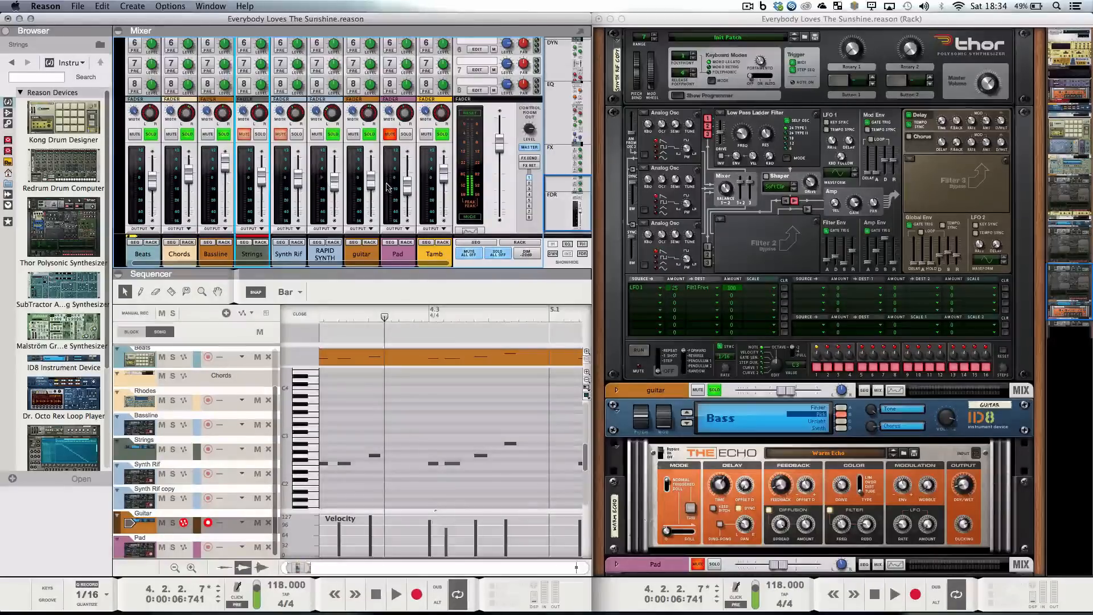
- Add the Pad channel to the solo and, during playback, drop Beats, Bassline, guitar, RAPID SYNTH and Tamb from it one by one
left_click(406, 135)
key("space")
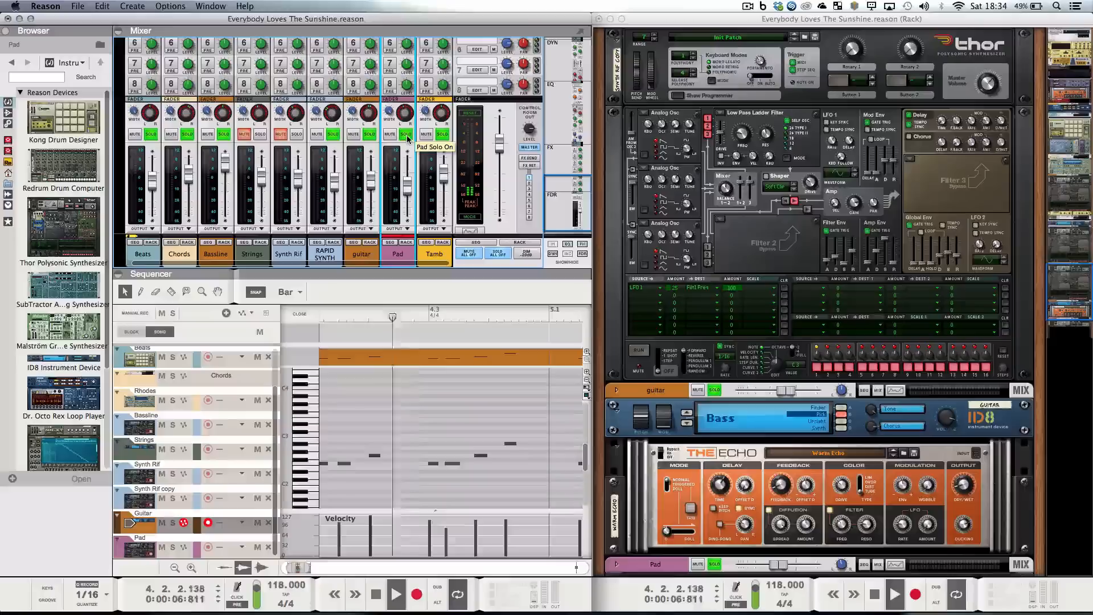
left_click(151, 135)
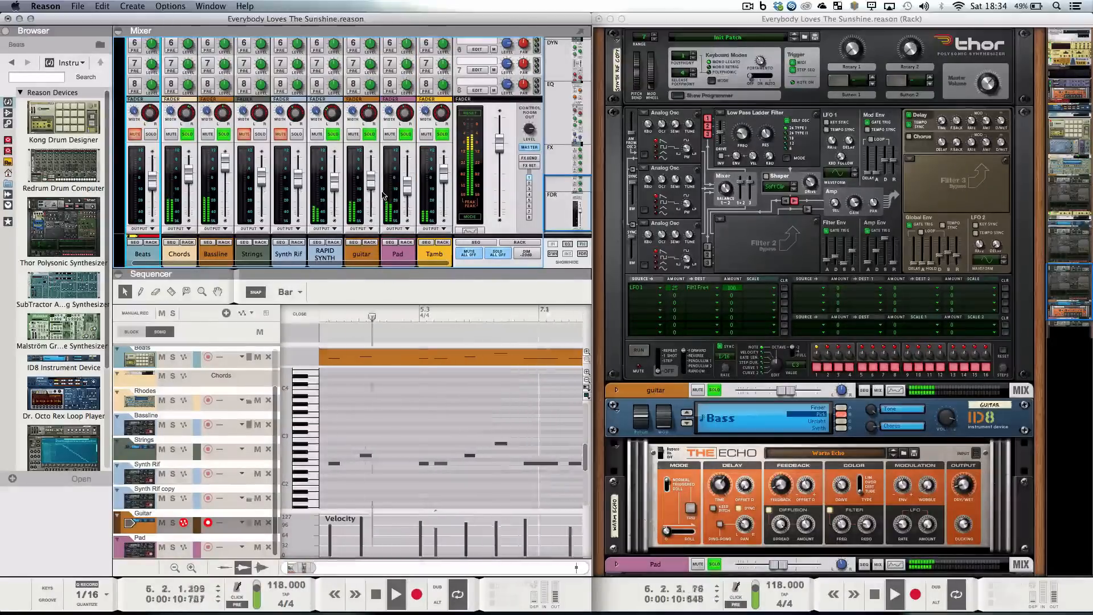
left_click(225, 135)
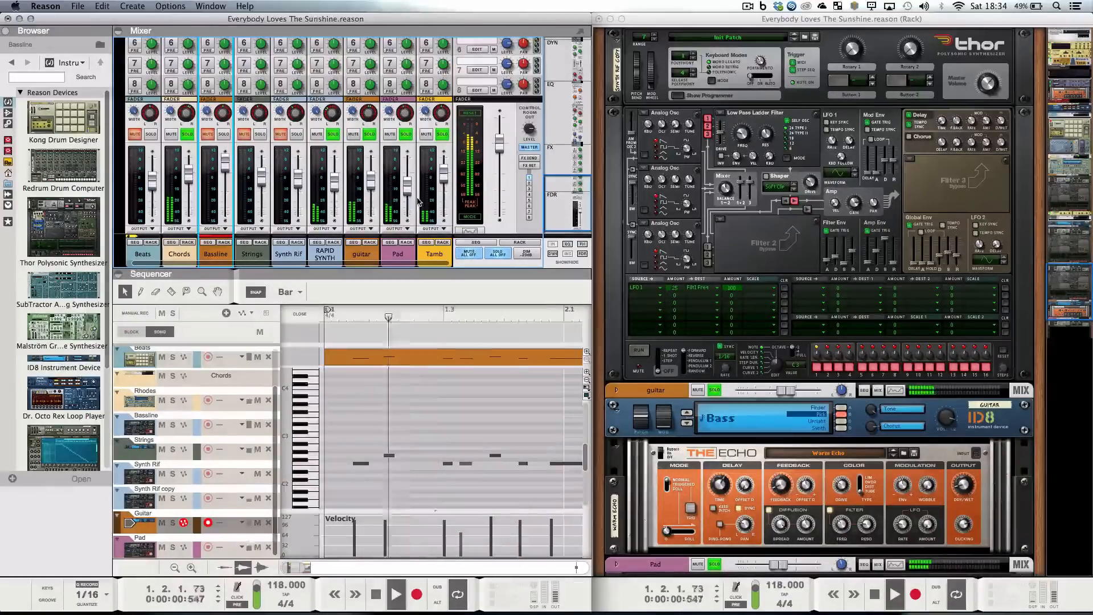
left_click(369, 133)
left_click(333, 135)
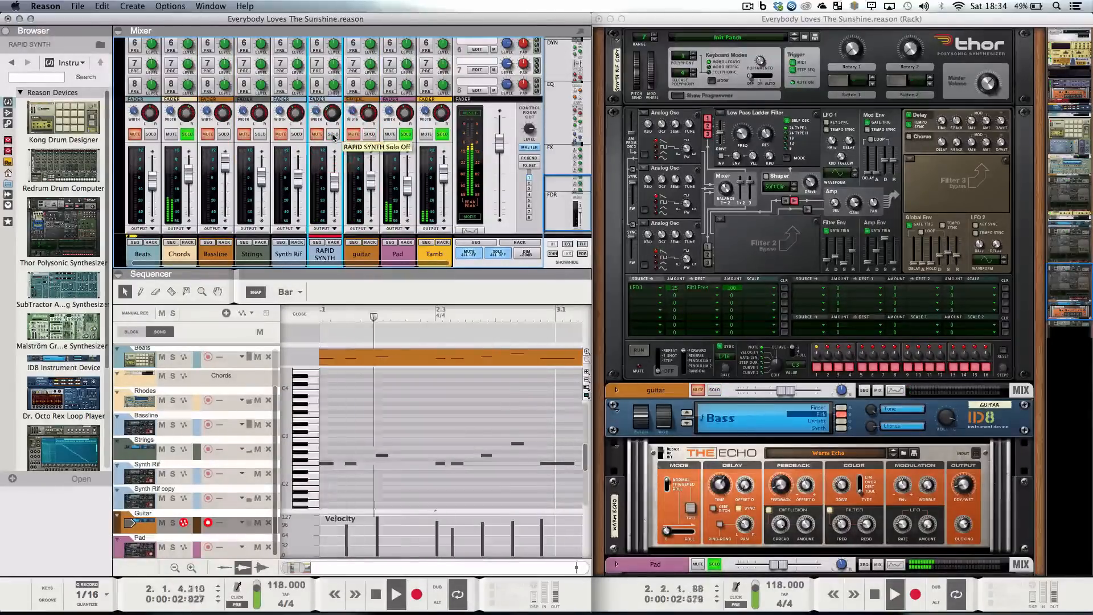
left_click(442, 135)
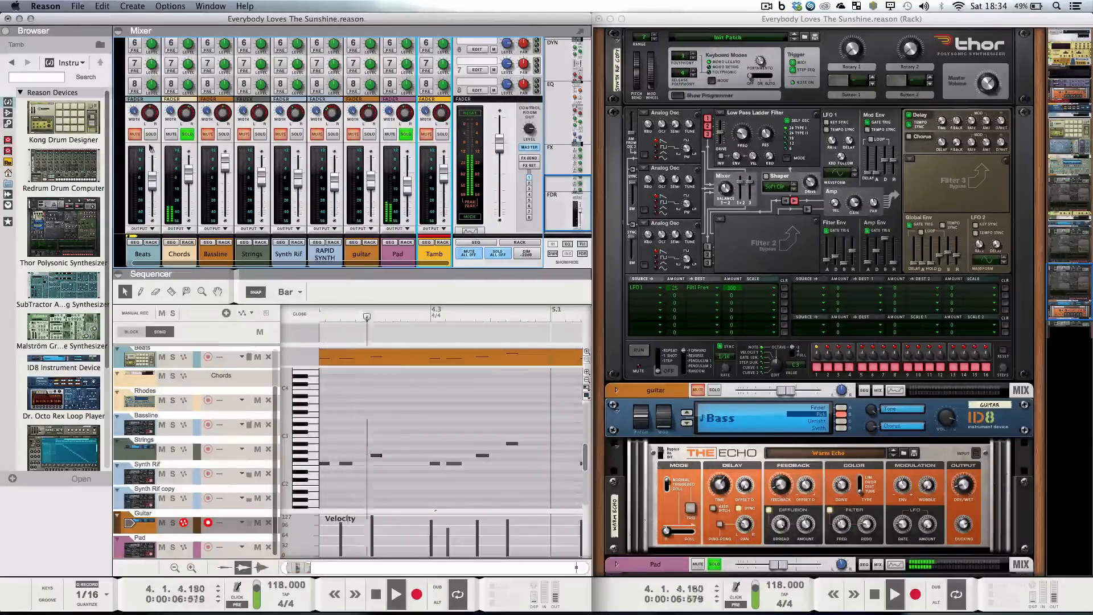
- Add the Bassline, Beats, guitar and Tamb channels back to the solo and audition the mix
left_click(223, 136)
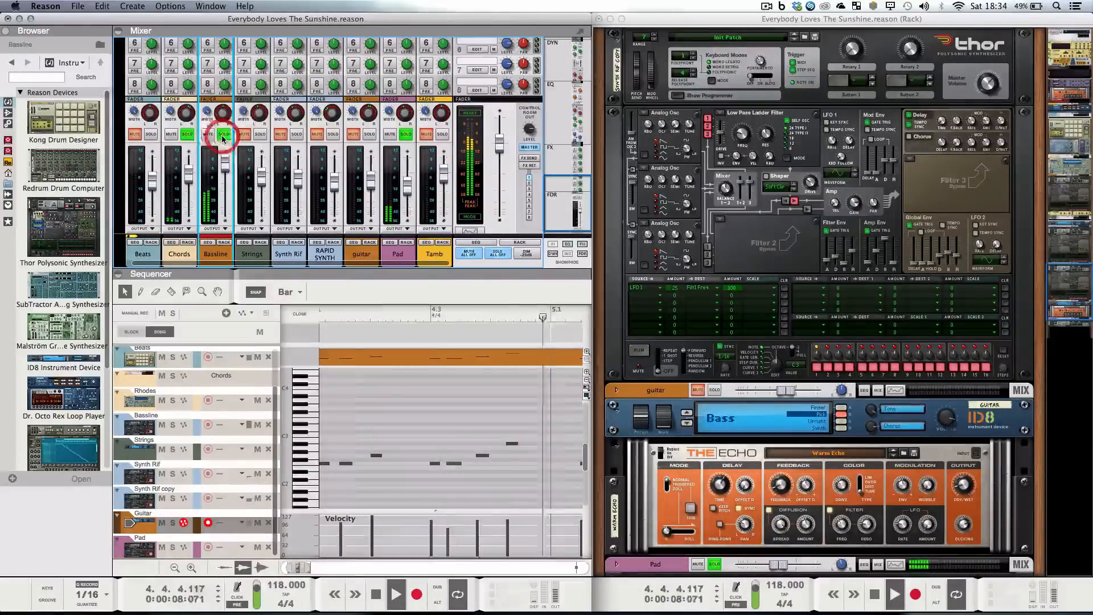
left_click(151, 134)
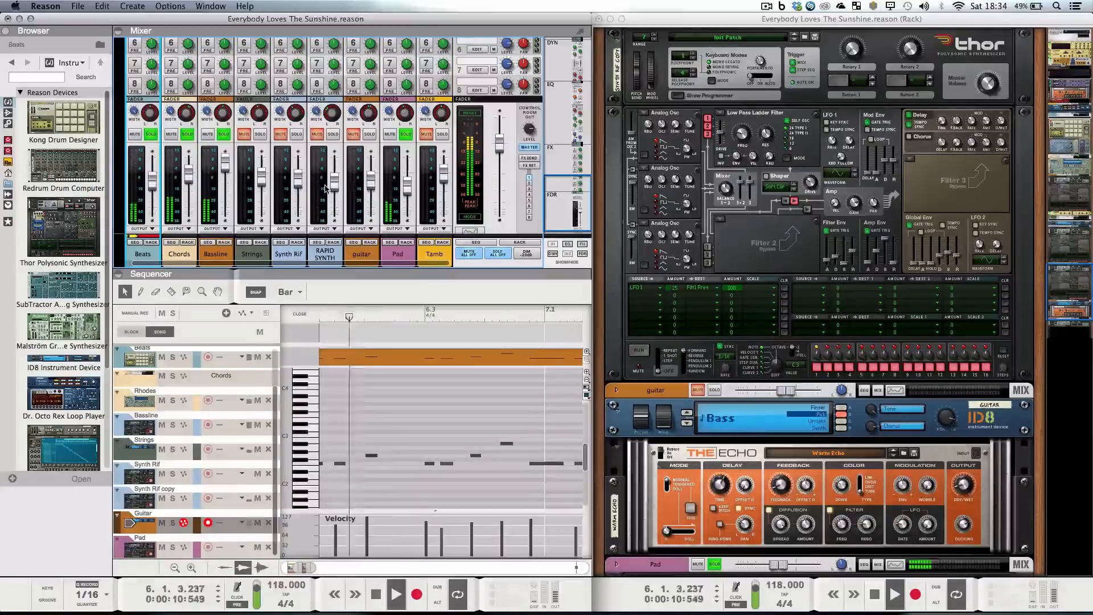
left_click(369, 139)
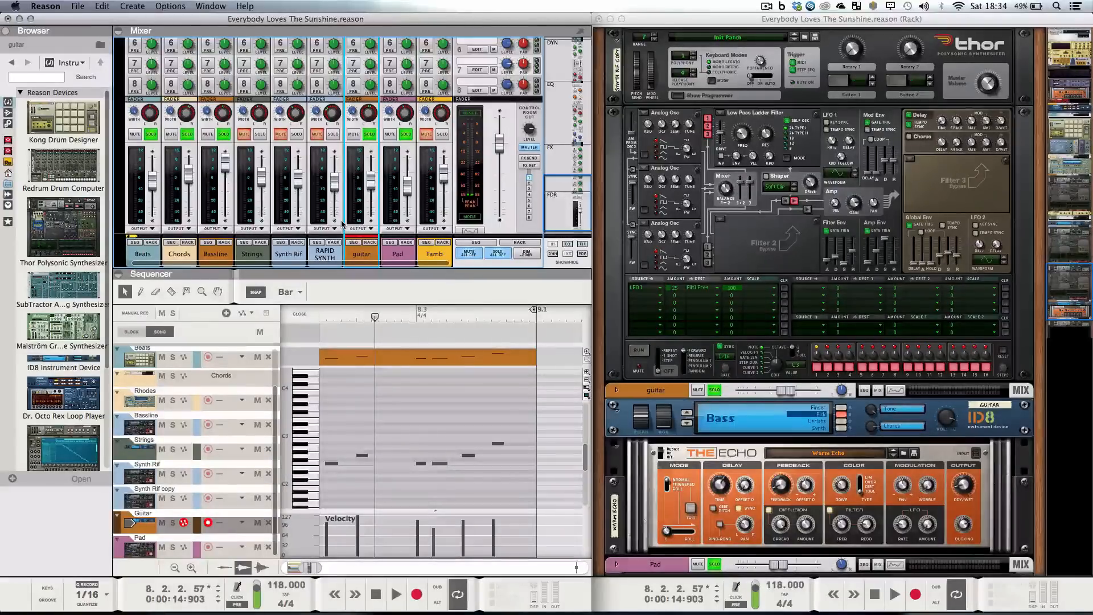
left_click(445, 136)
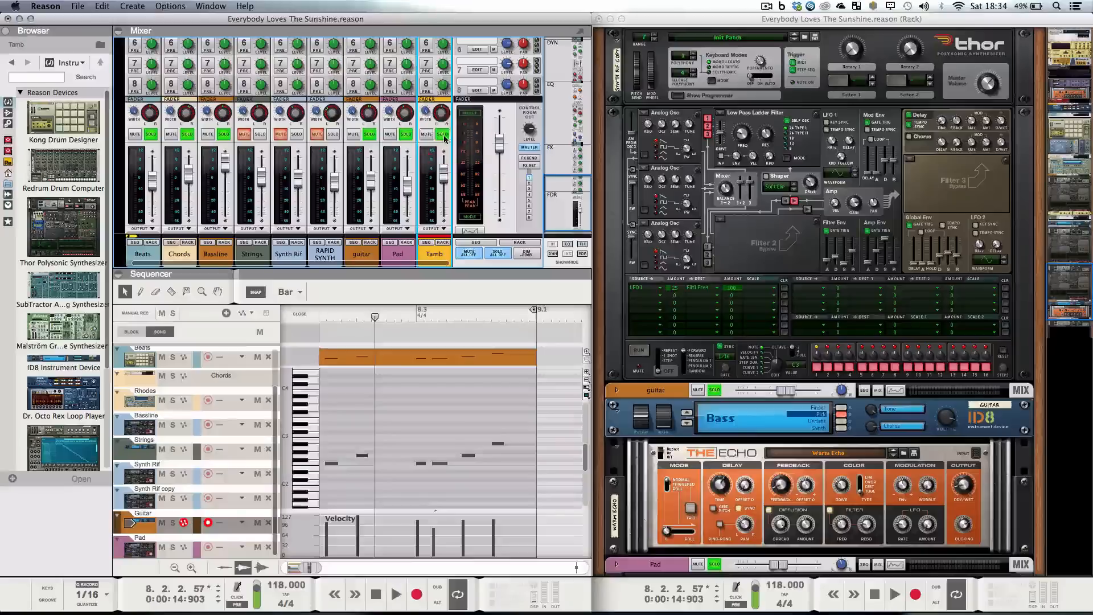
key("space")
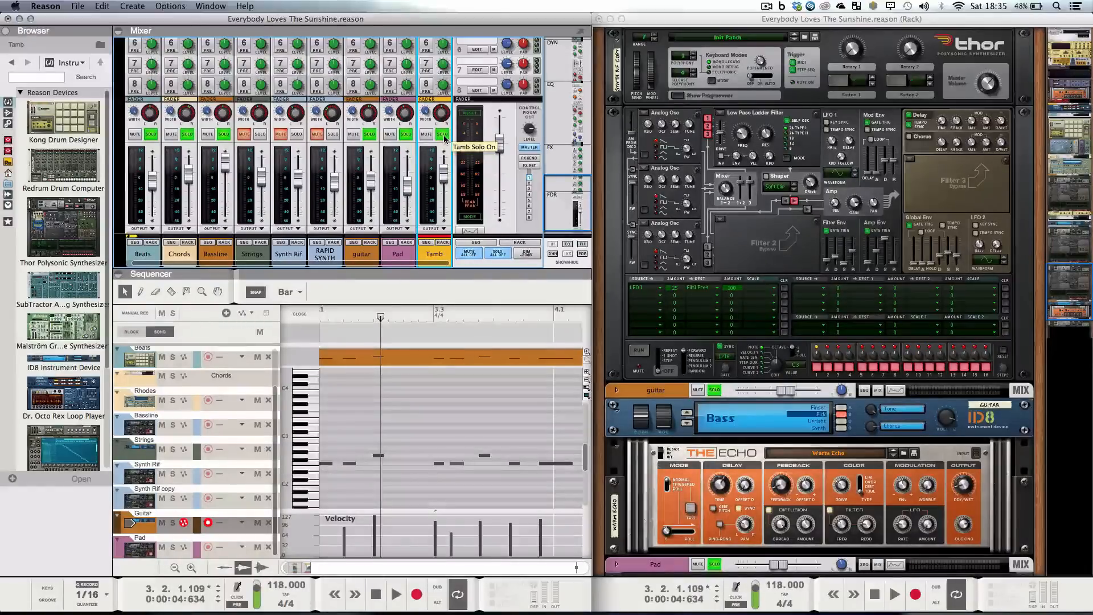
- Locate the Scream 4 insert in the rack's master section, switch it to On, and audition its effect on the mix
scroll(339, 200, "up", 10)
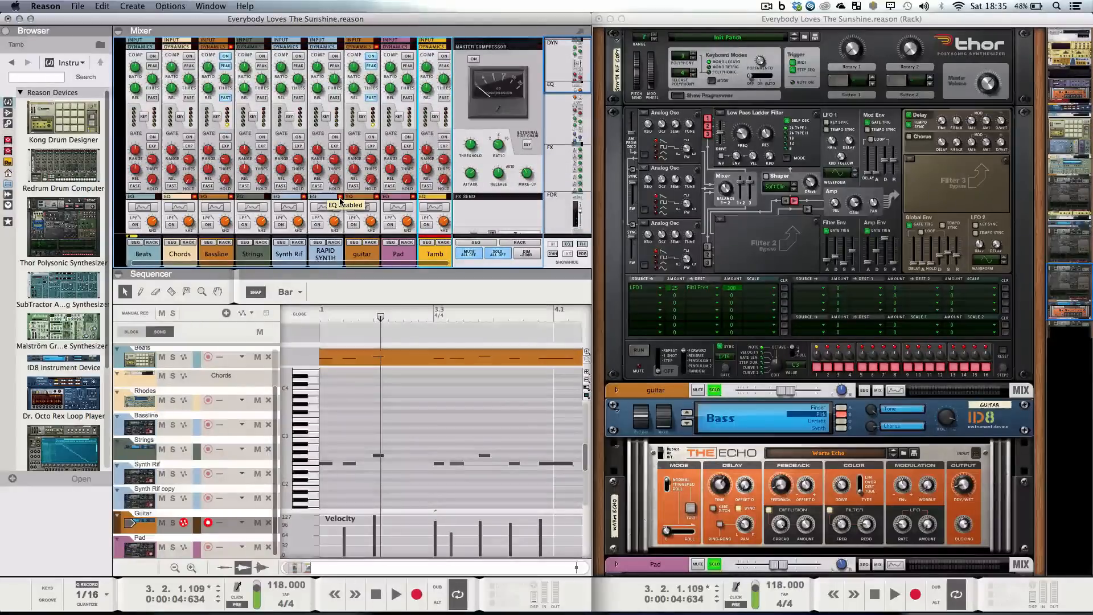
scroll(759, 102, "up", 15)
scroll(759, 102, "up", 20)
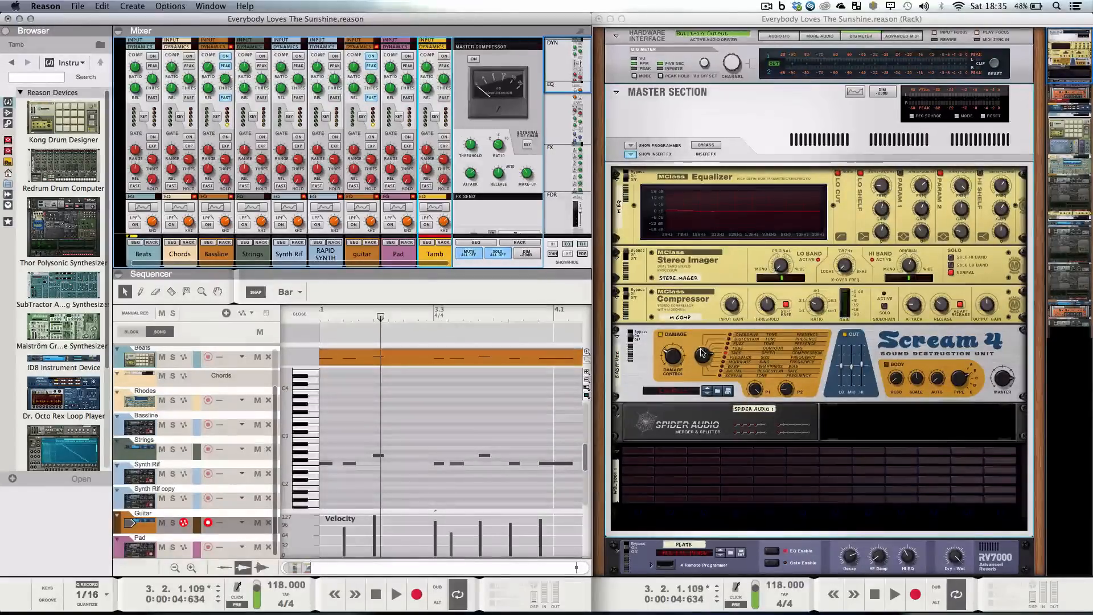
left_click(643, 345)
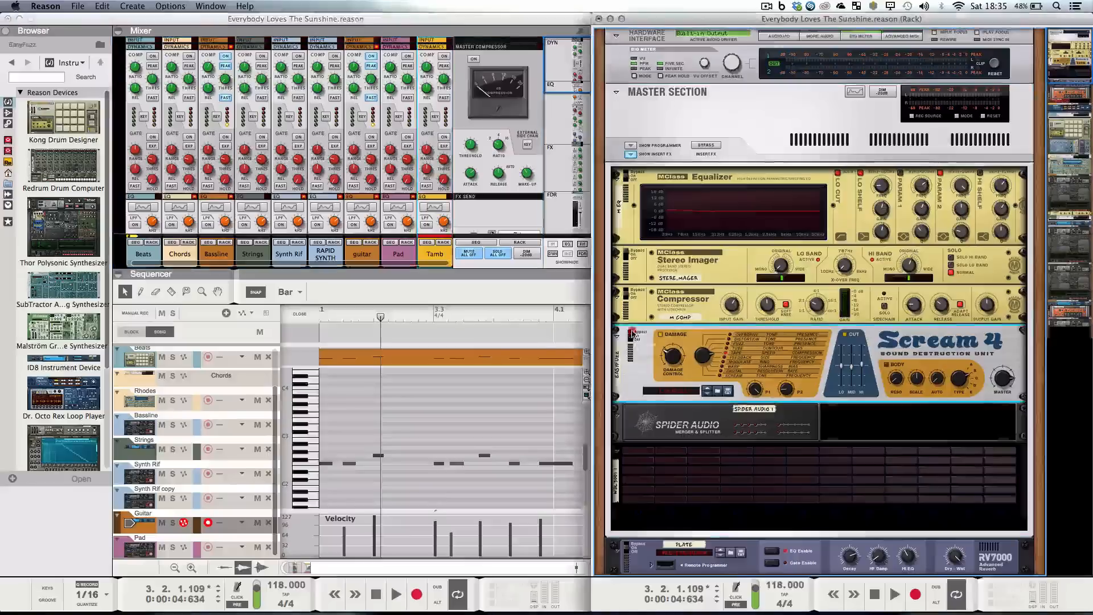
key("space")
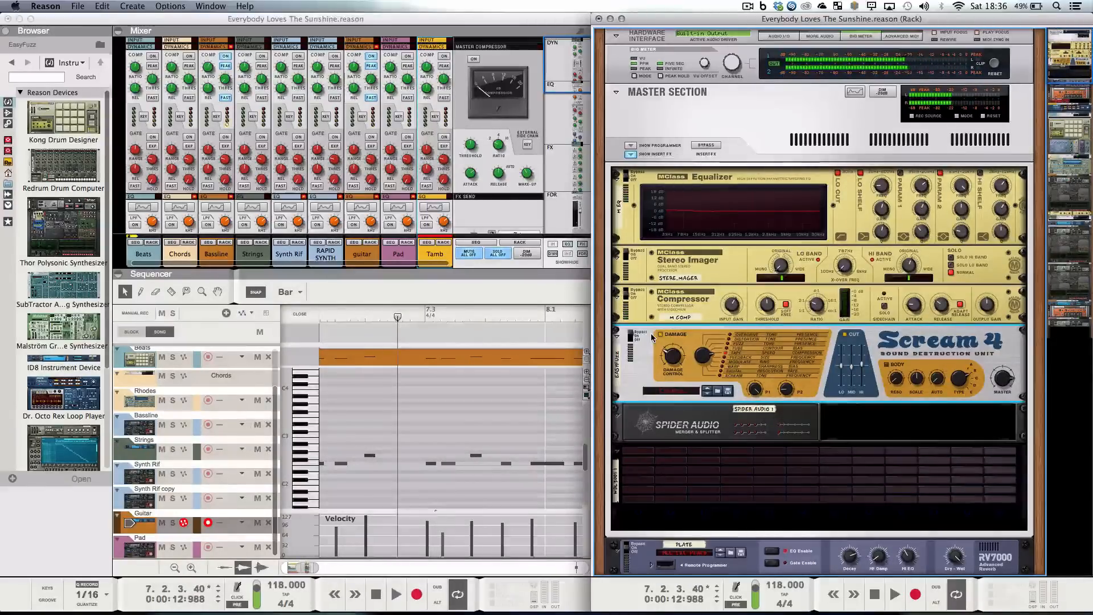
left_click(630, 341)
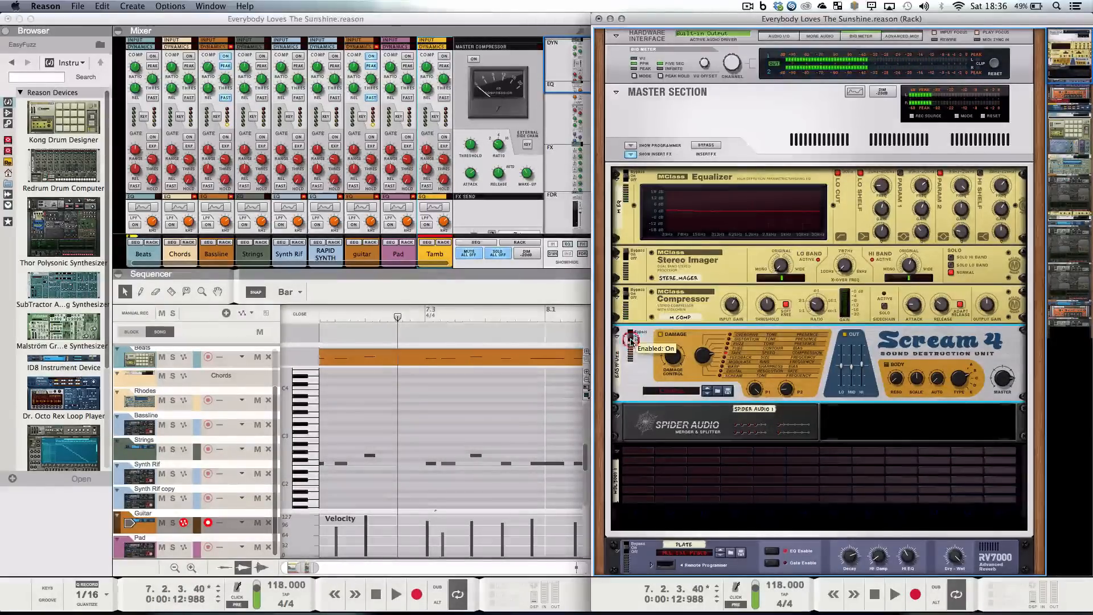
key("space")
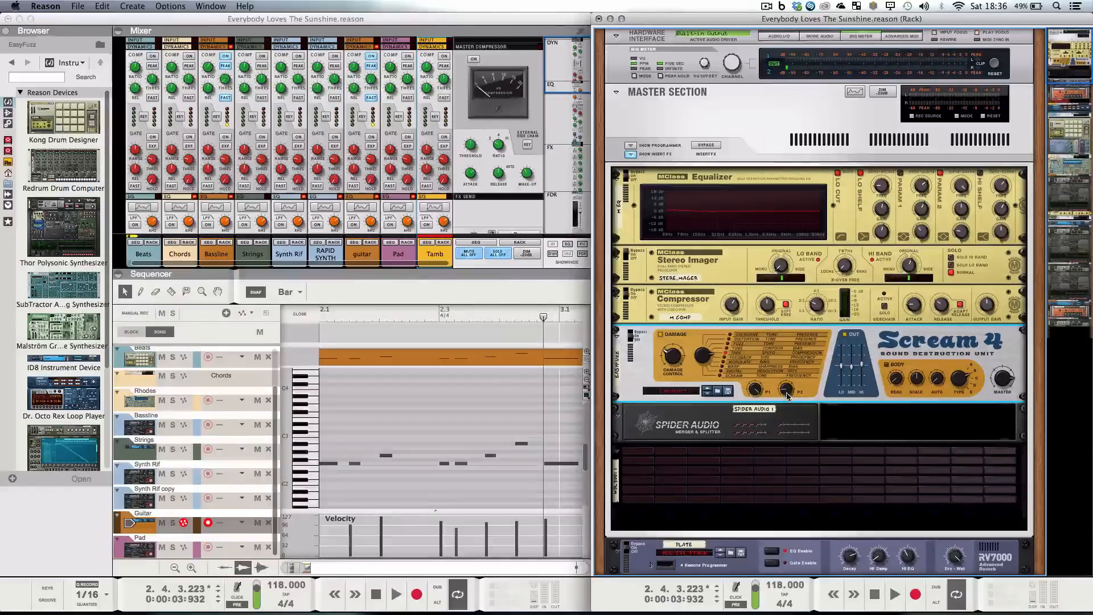
- Examine the Scream 4's parameter, cut and damage type settings, as well as the MClass Equalizer in the master section
mouse_move(787, 397)
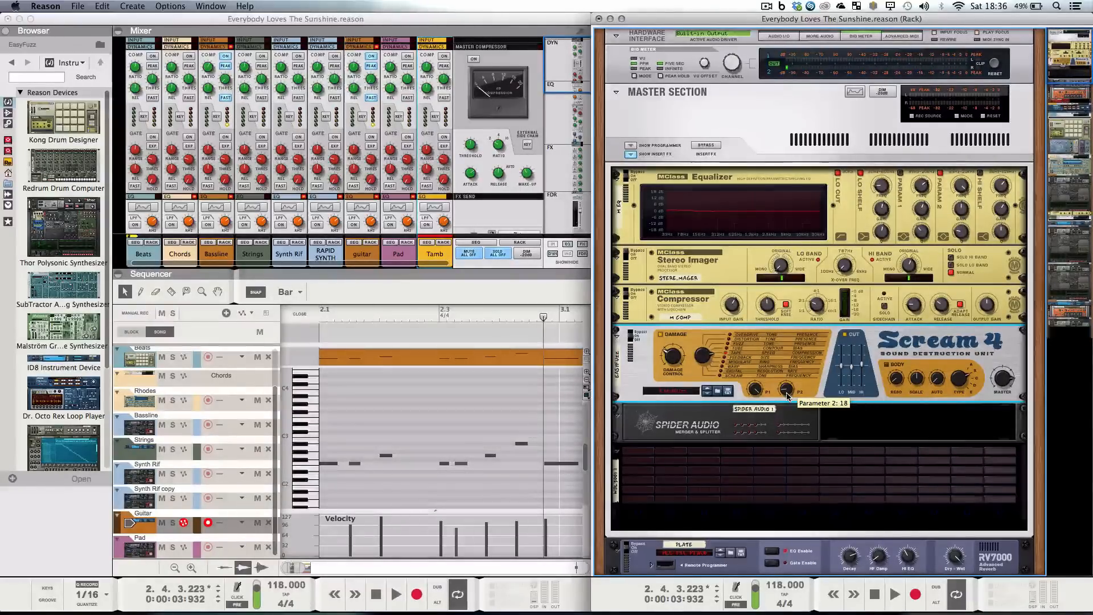
mouse_move(855, 378)
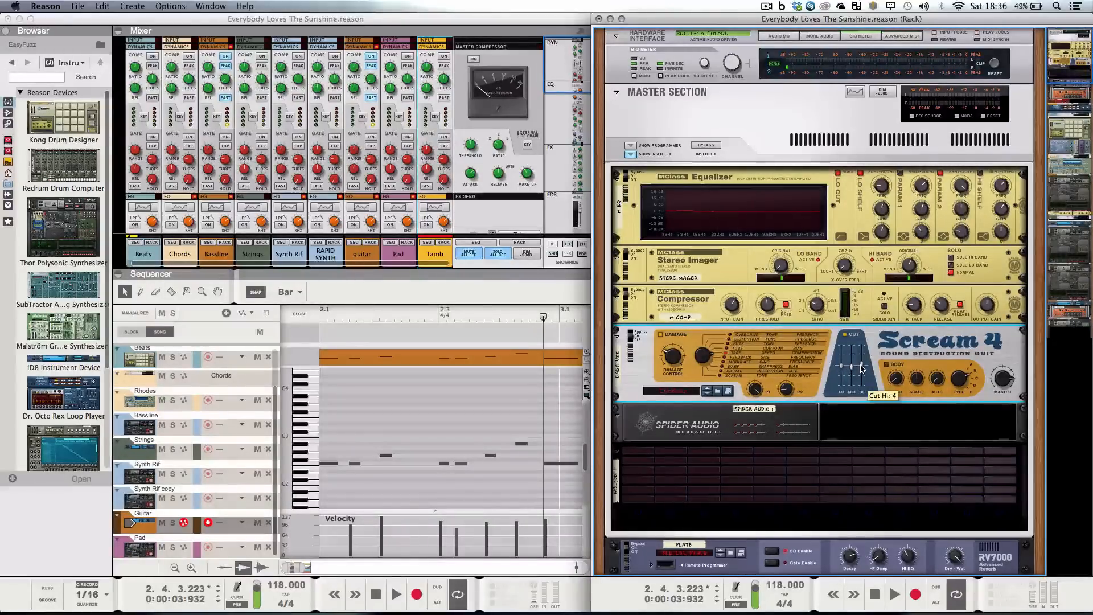
mouse_move(676, 359)
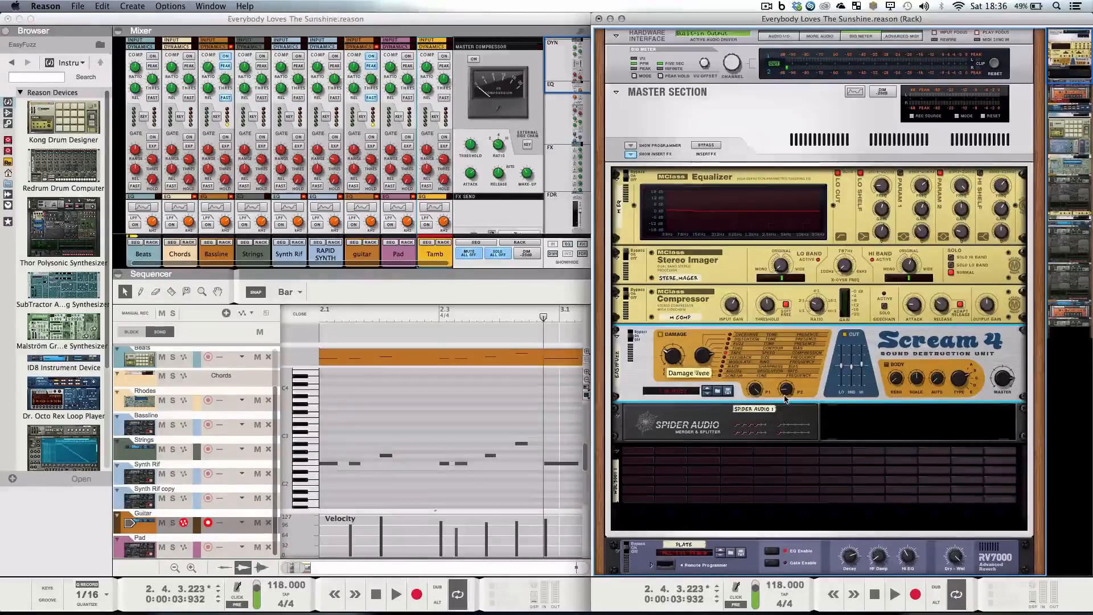
scroll(909, 497, "down", 1)
scroll(909, 497, "down", 5)
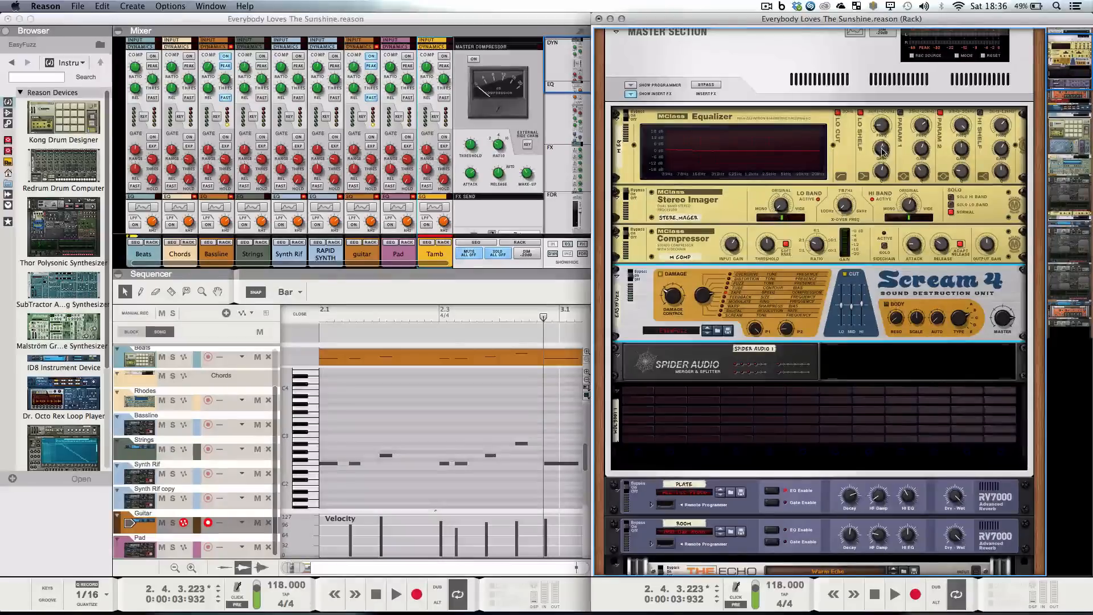
left_click(884, 127)
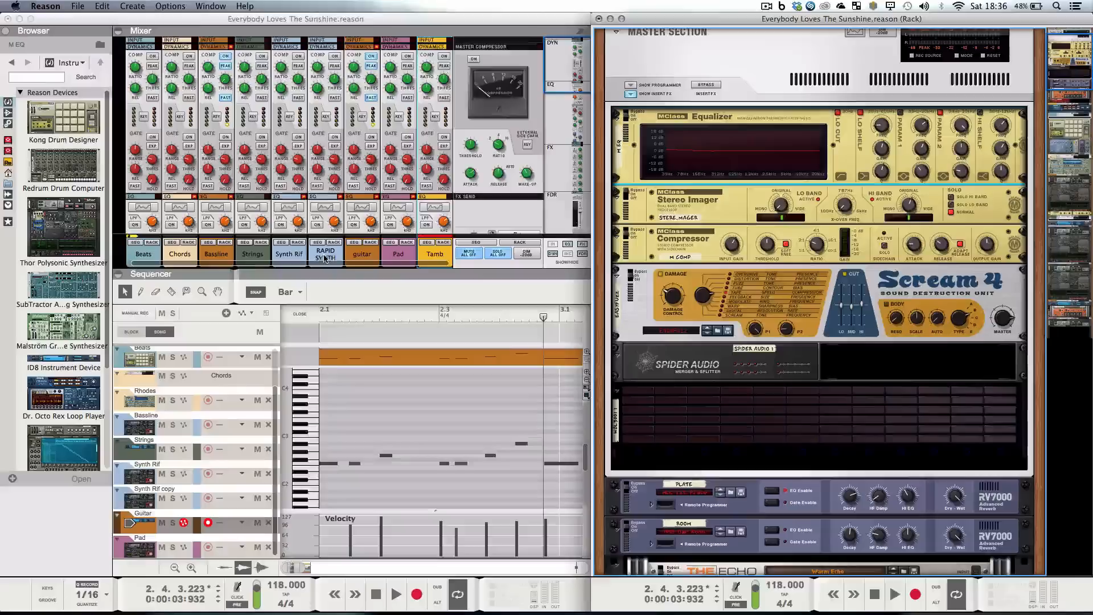
- Add the Synth Rif and Strings channels to the solo, mute the Pad channel, and play the mix
scroll(328, 199, "down", 5)
scroll(329, 199, "down", 8)
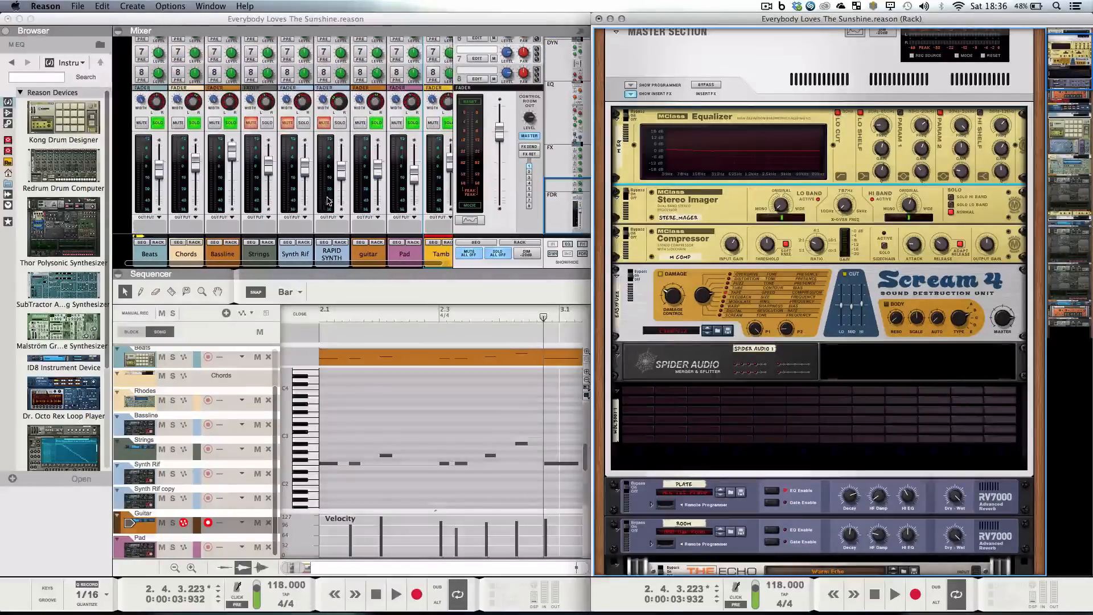
left_click(304, 123)
left_click(267, 123)
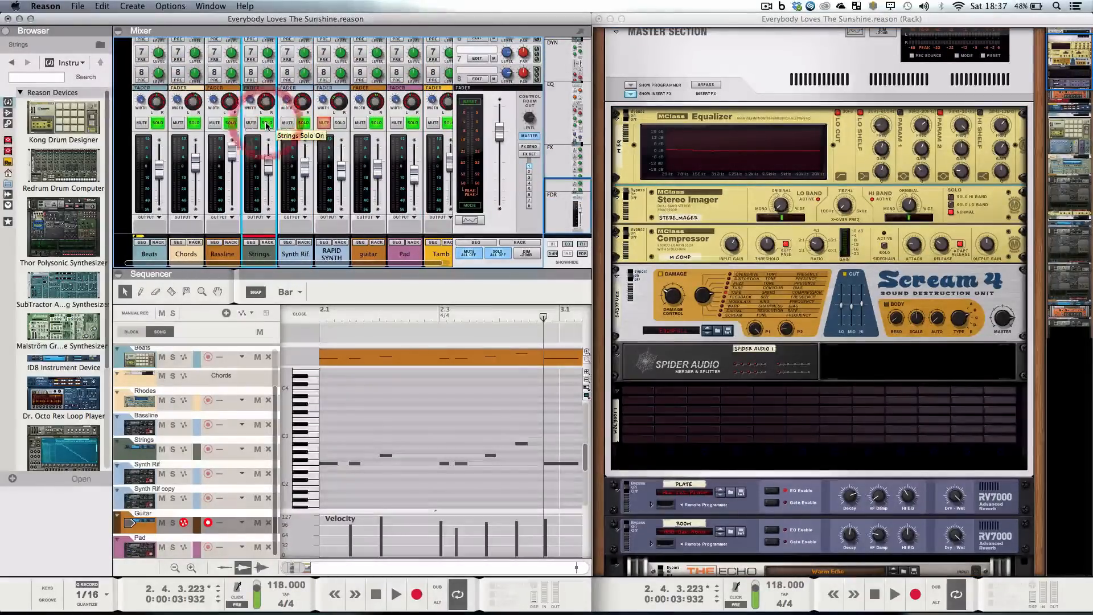
left_click(396, 123)
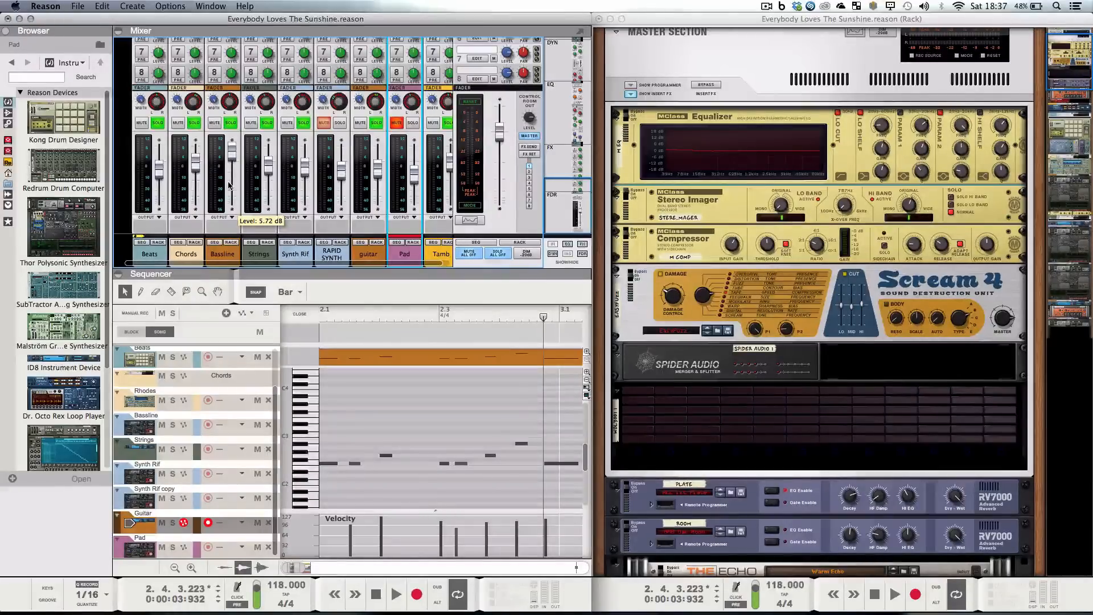
key("space")
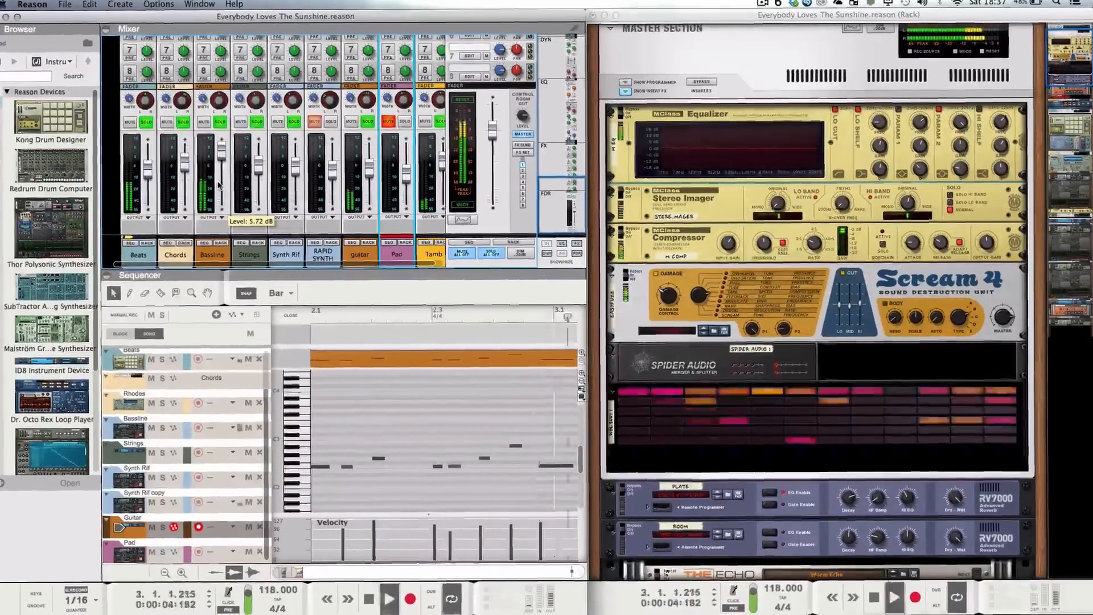